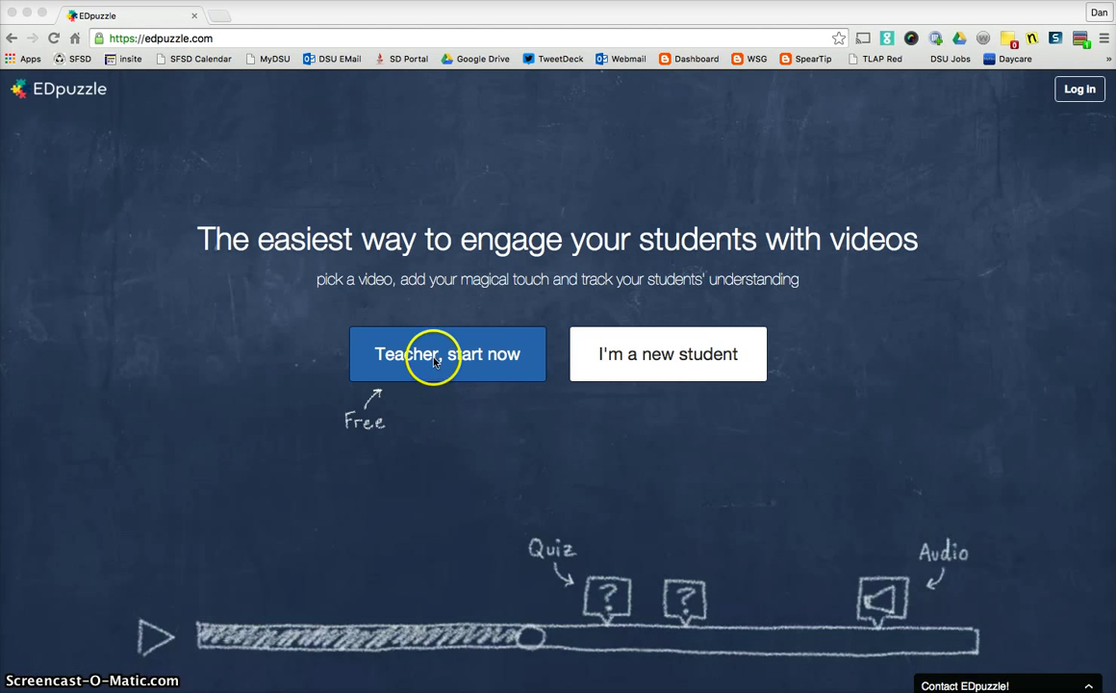
Log in as a teacher with the Google account and dismiss the prompt to find a school
click(1074, 90)
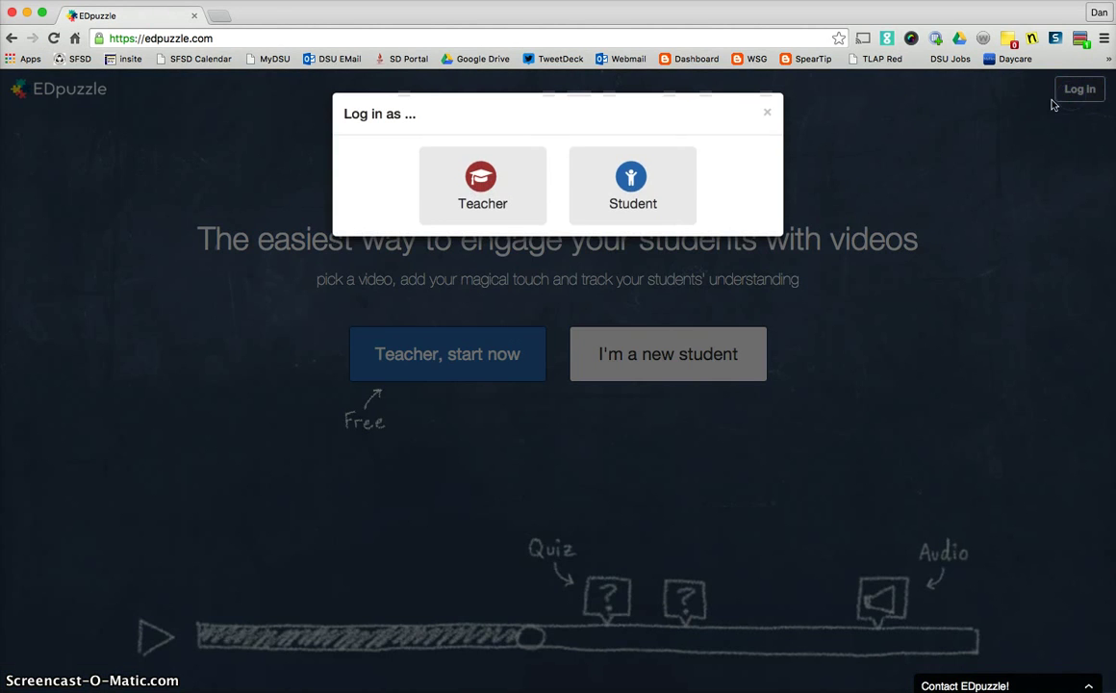
click(488, 179)
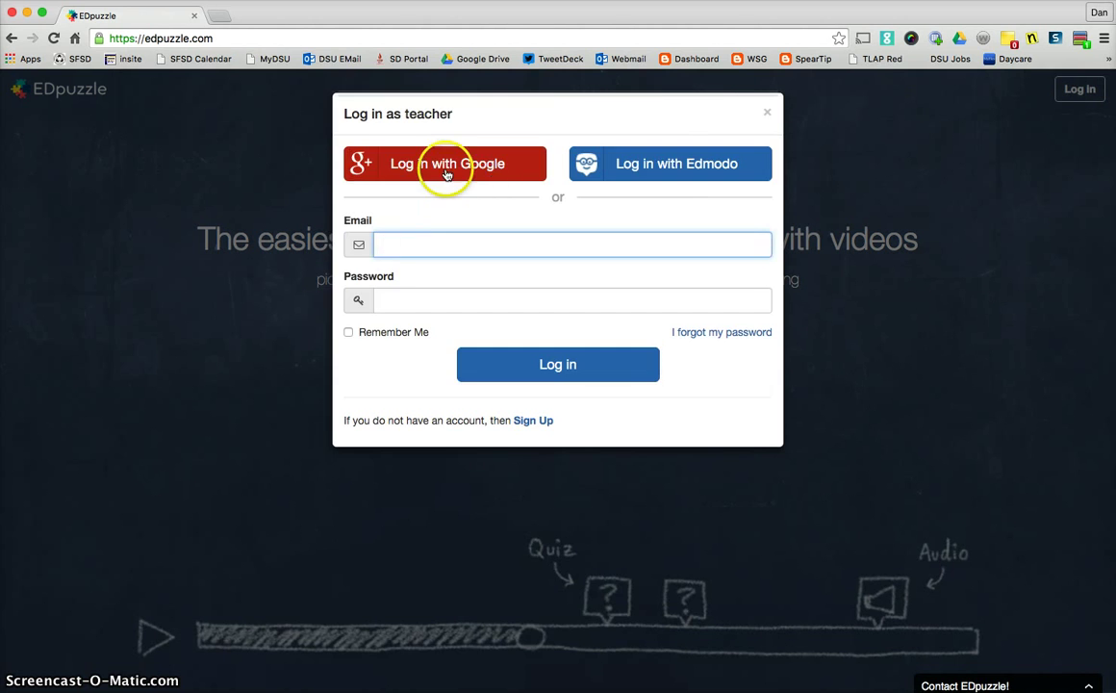
click(446, 172)
click(637, 318)
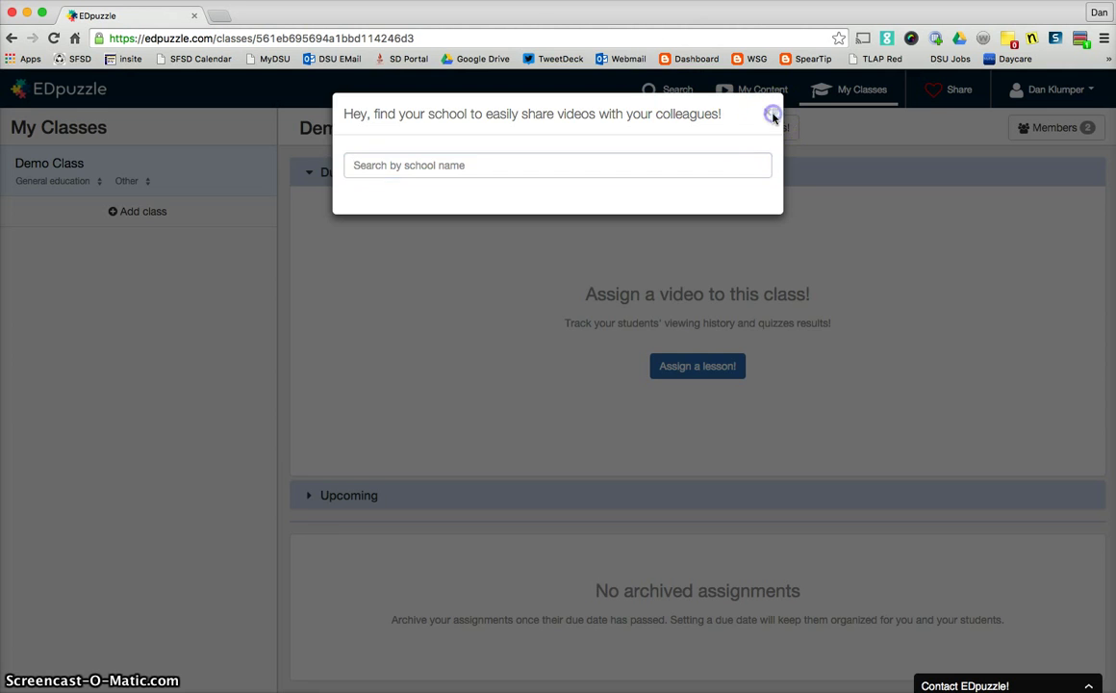
click(768, 109)
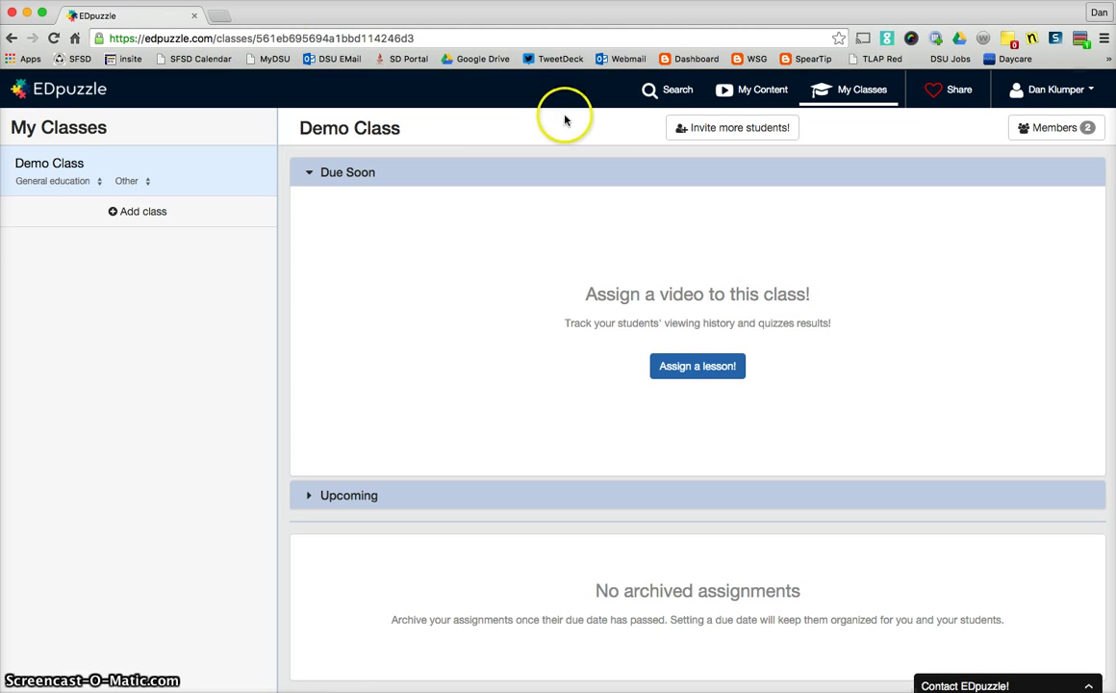
Look over the video search page with its channels and the My Content library
click(666, 97)
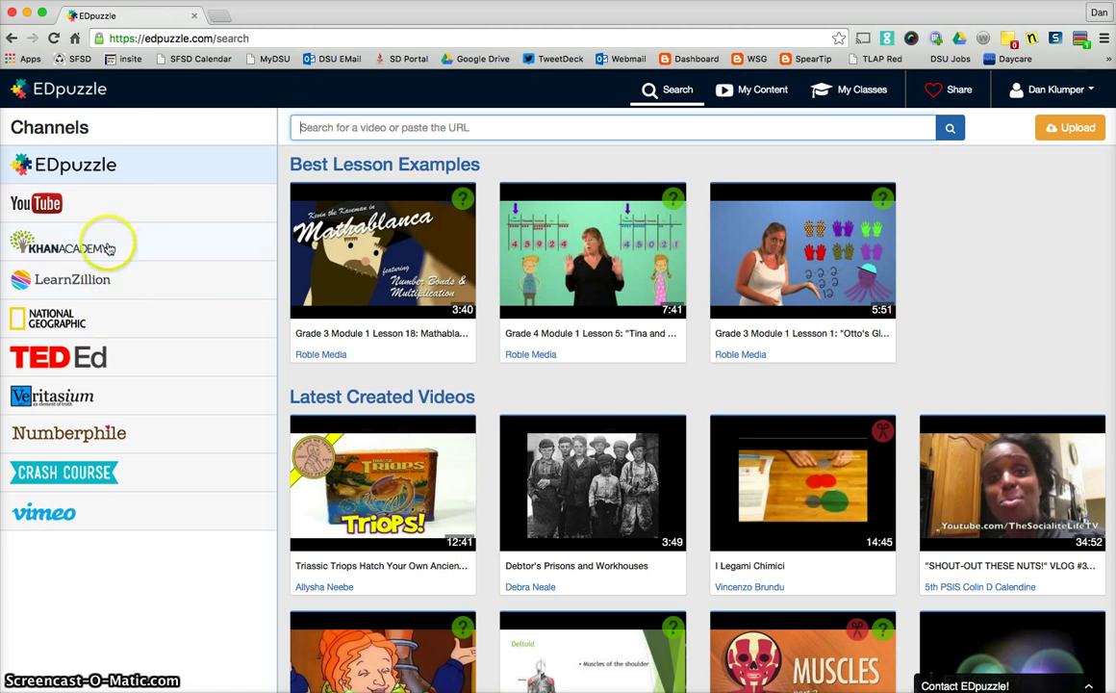
click(757, 92)
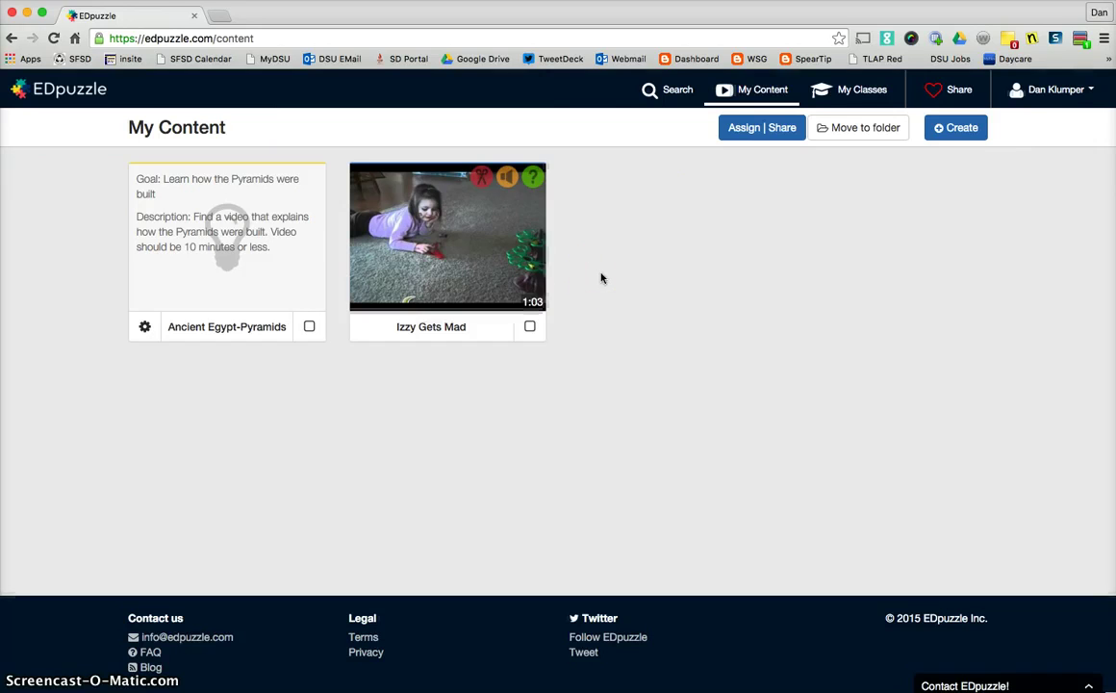
mouse_move(409, 282)
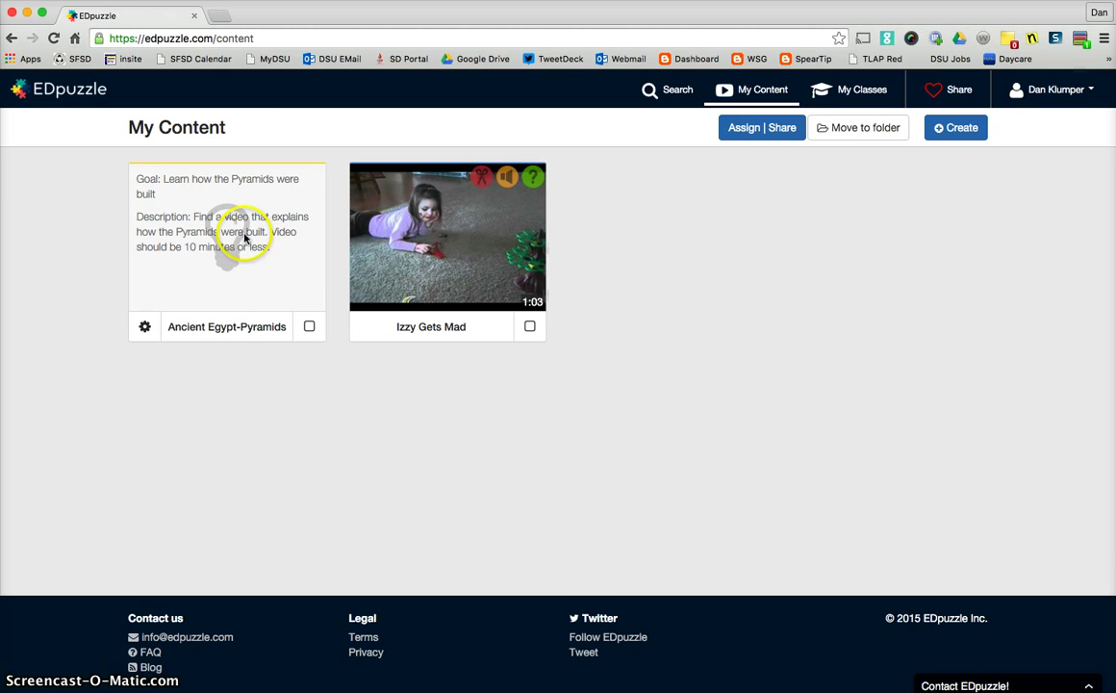
Review the Demo Class member list and its options for inviting students, and close the invitation window
click(851, 93)
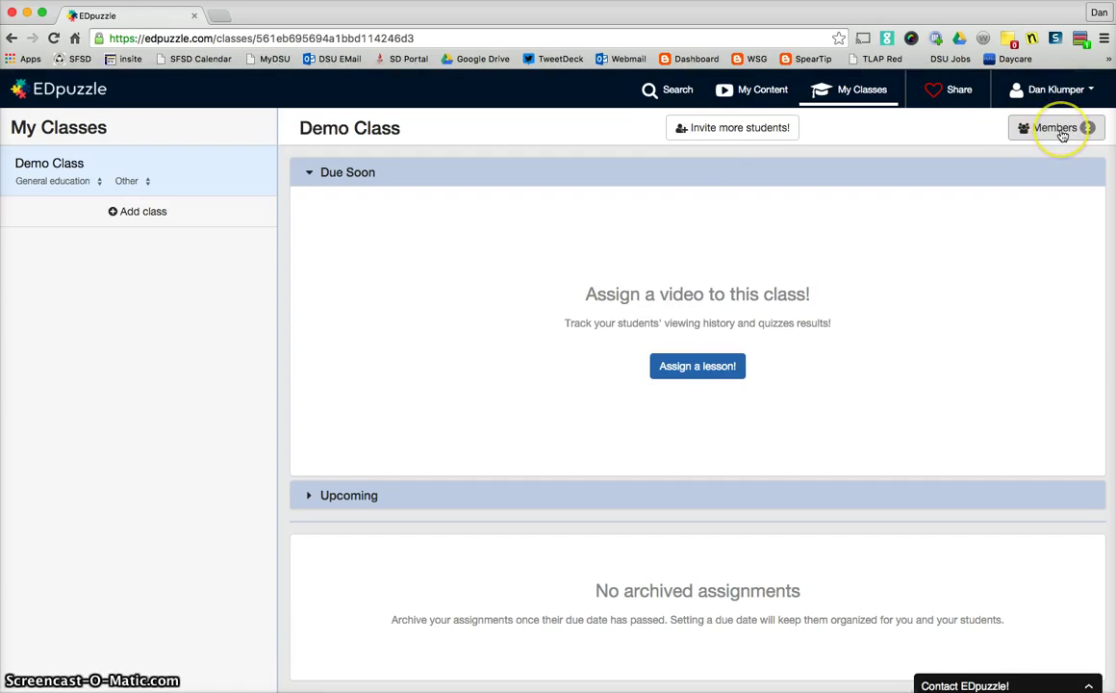
click(1062, 131)
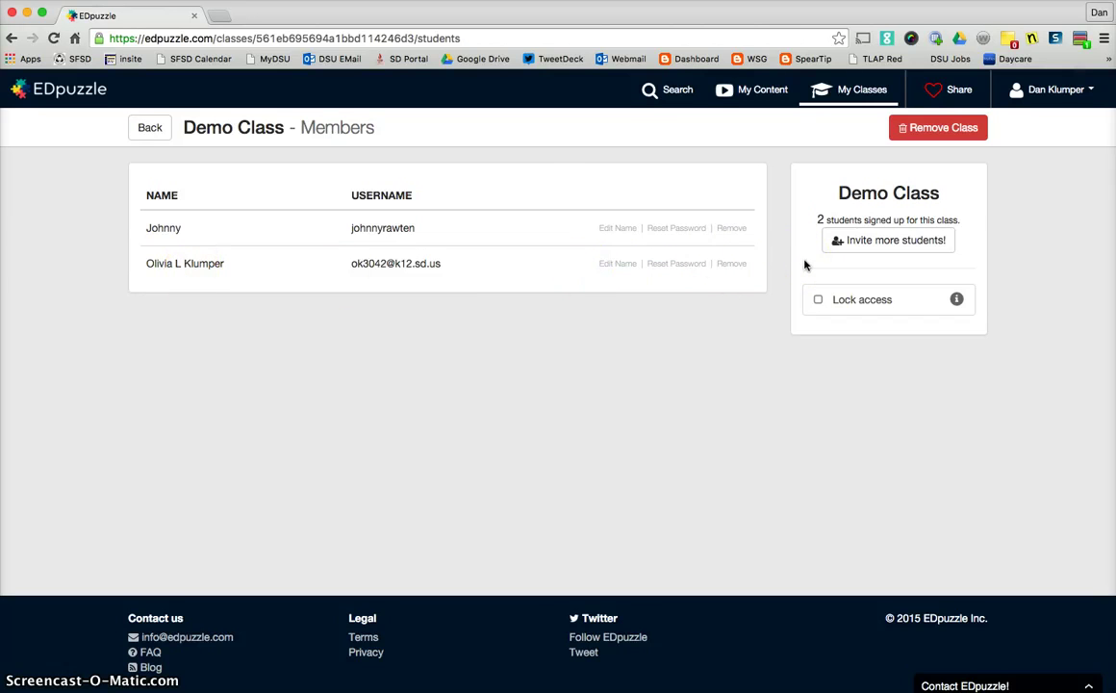
click(833, 266)
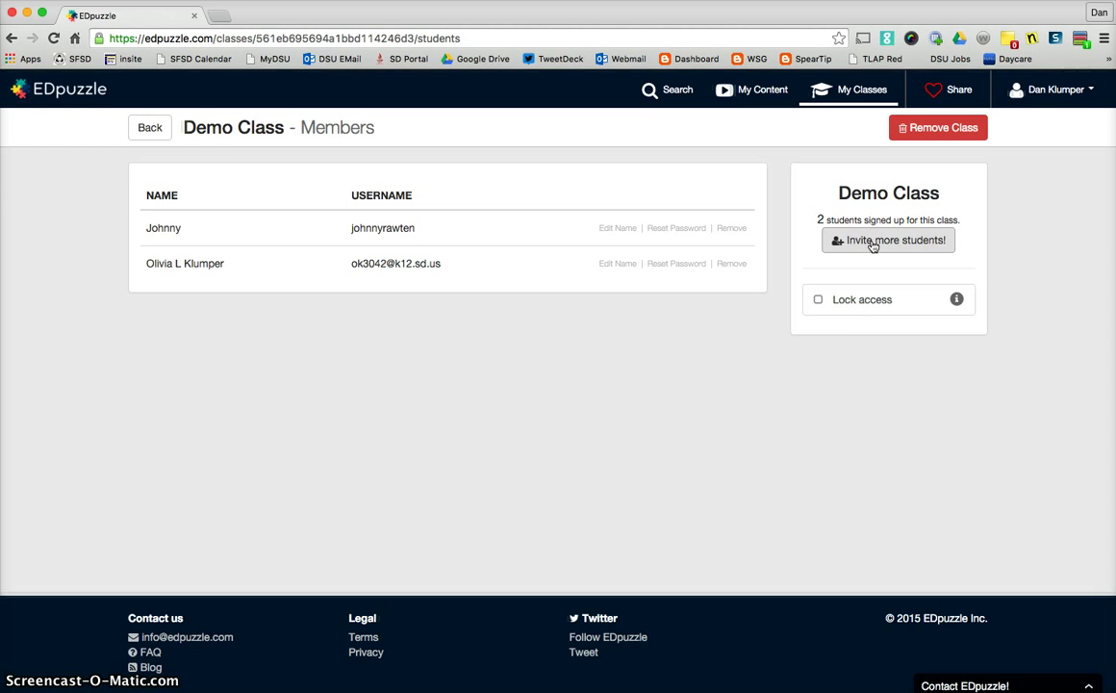
click(873, 242)
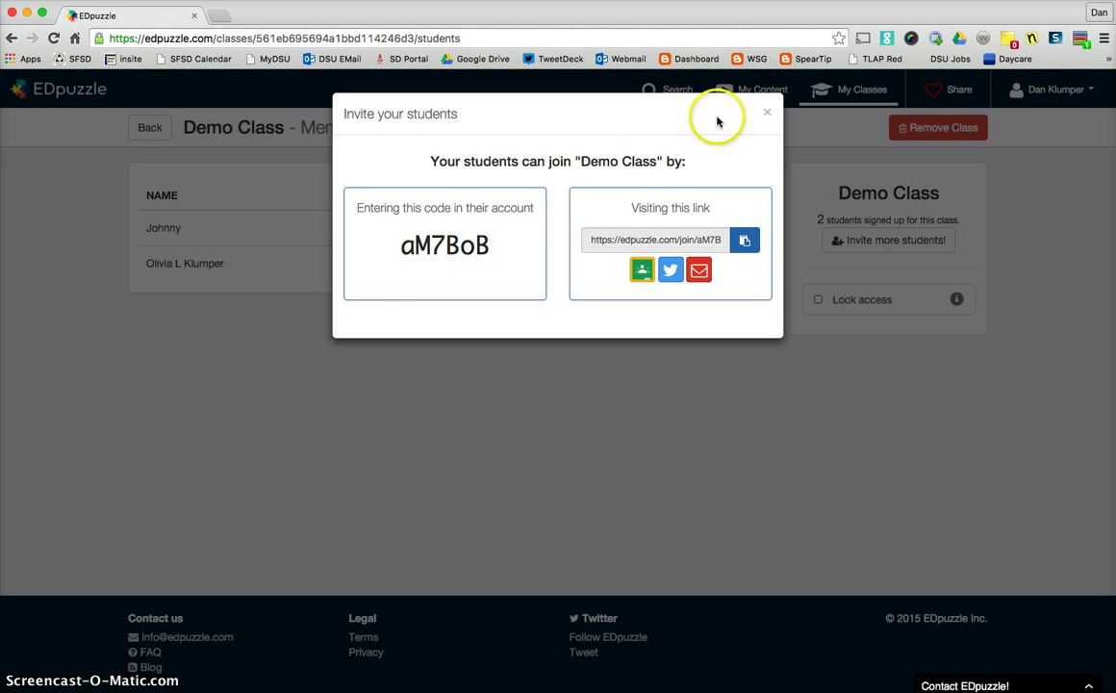
click(768, 115)
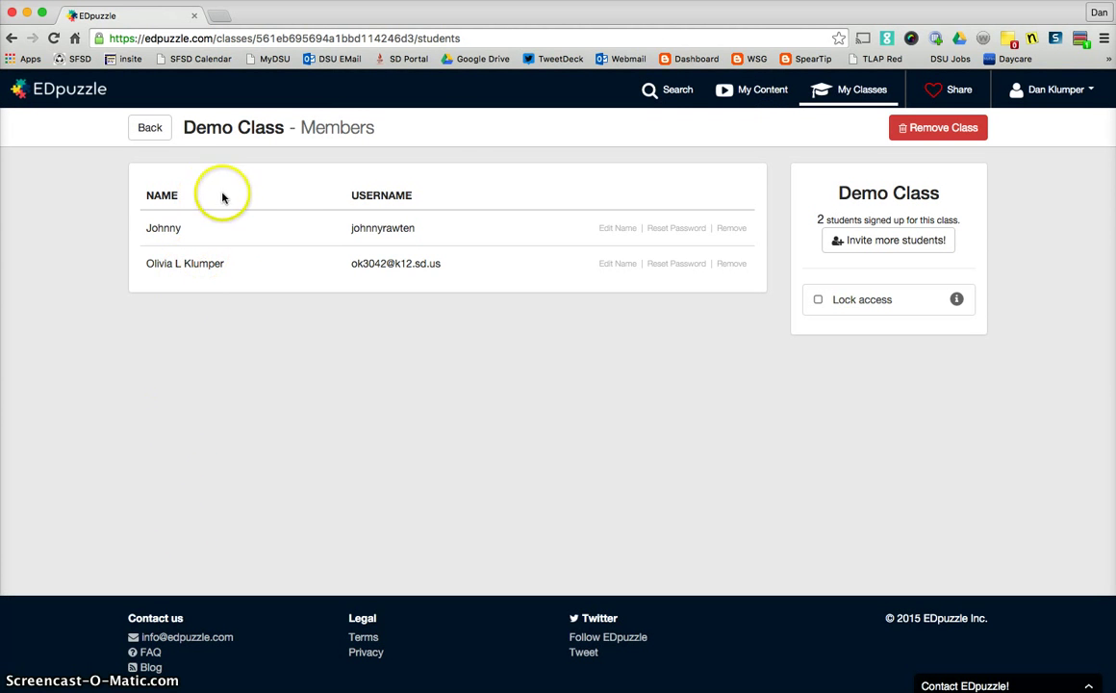
Review the creation options in My Content and start a new video
click(748, 100)
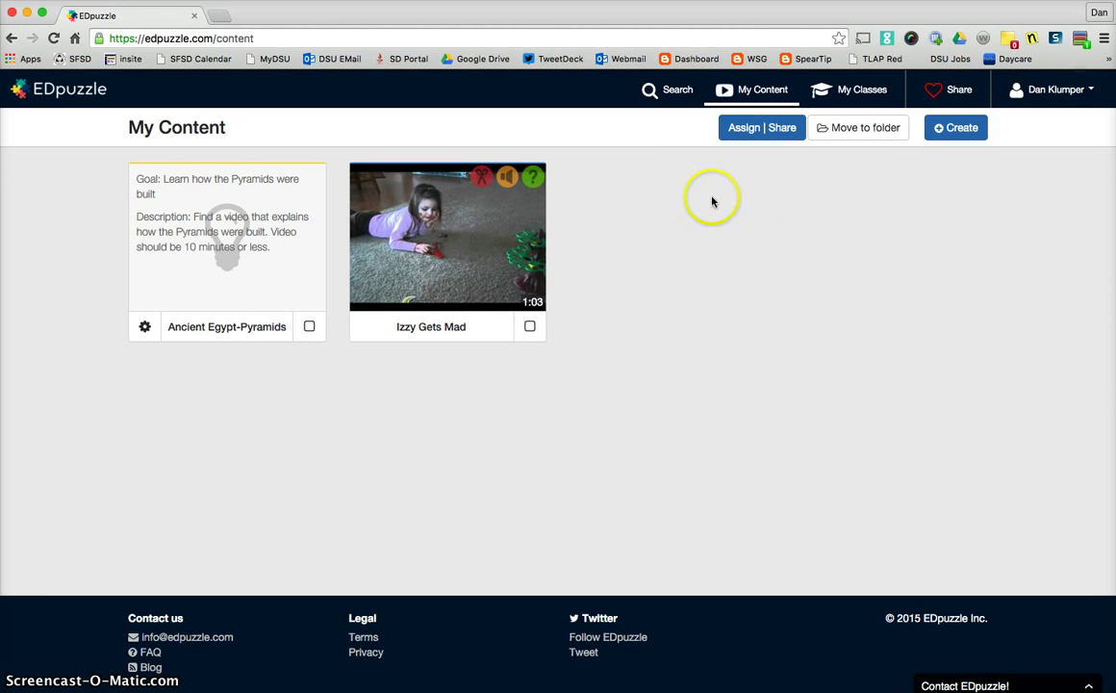
click(943, 126)
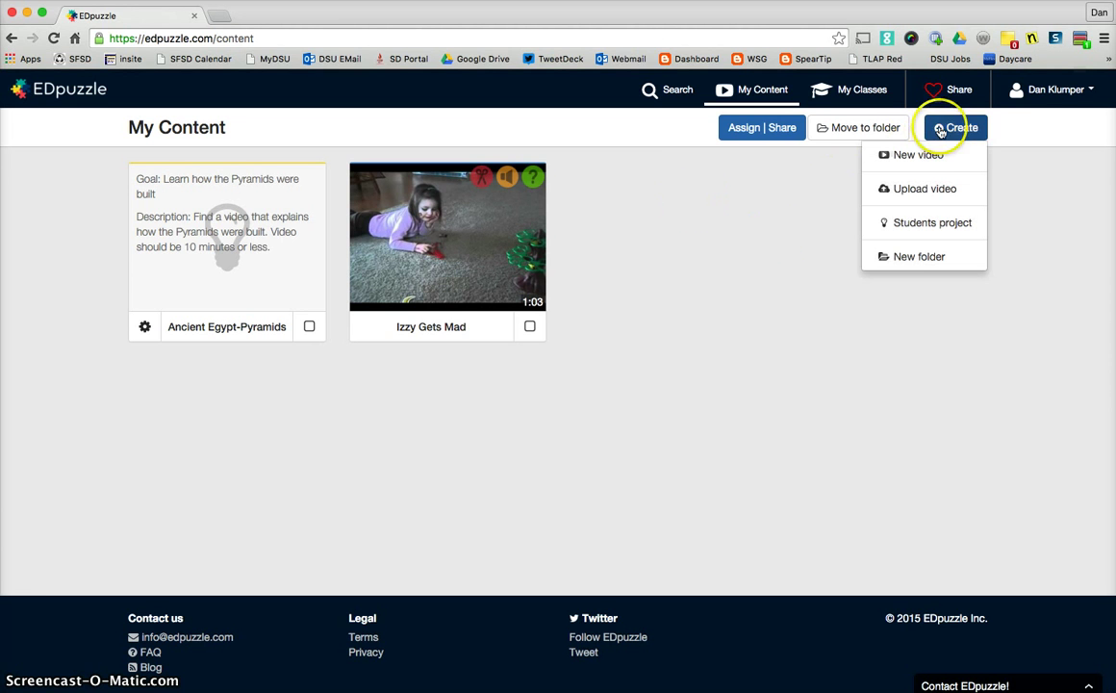
click(935, 229)
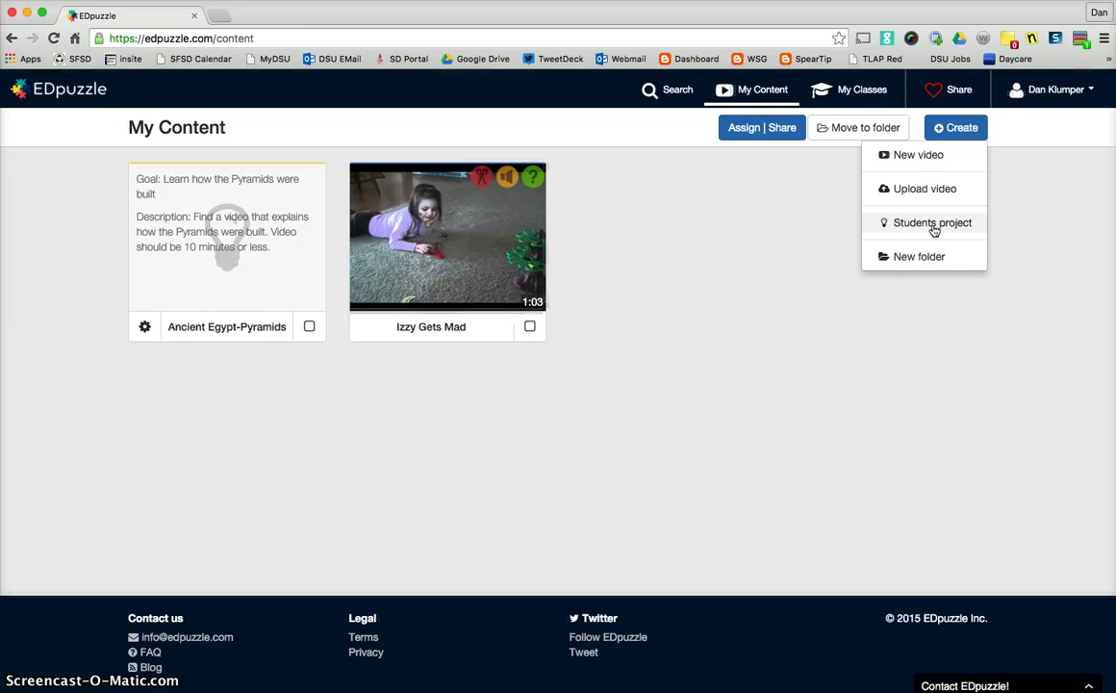
click(936, 266)
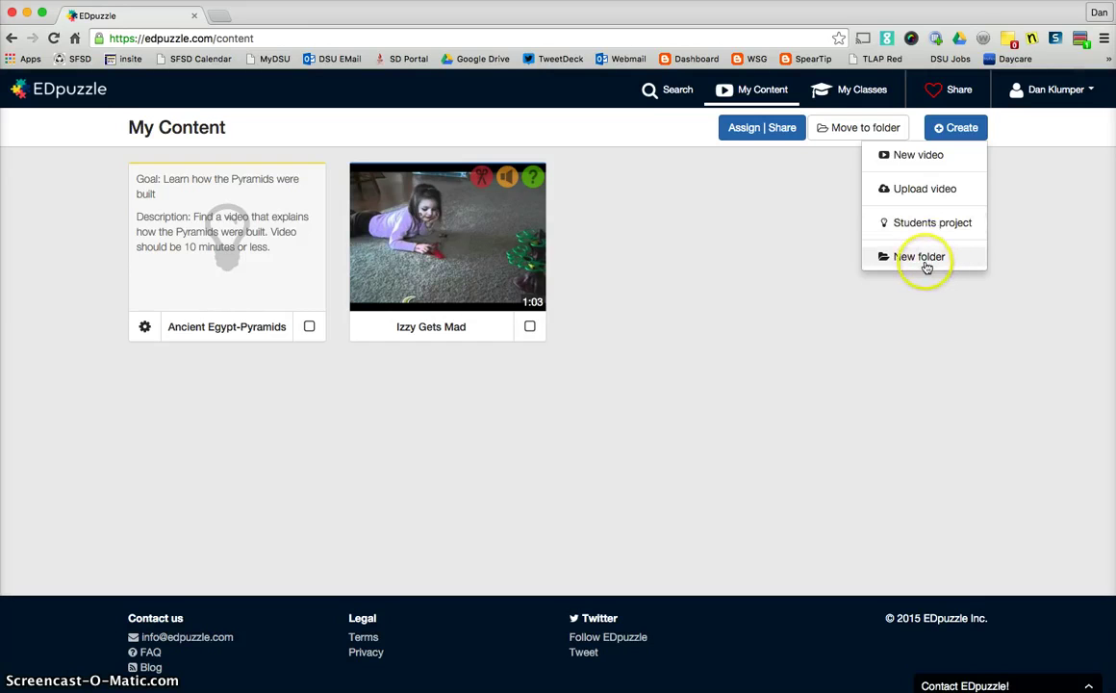
click(921, 155)
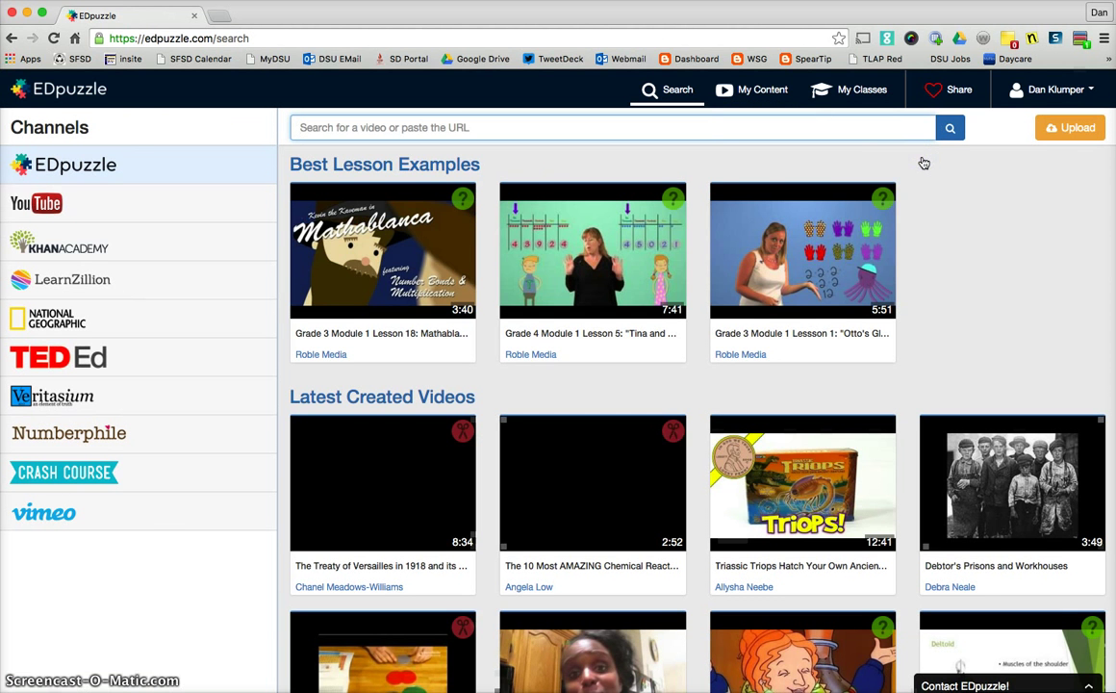
Choose the YouTube video "Veterans Day (Educational Videos for Students)" for use in the new lesson
click(85, 205)
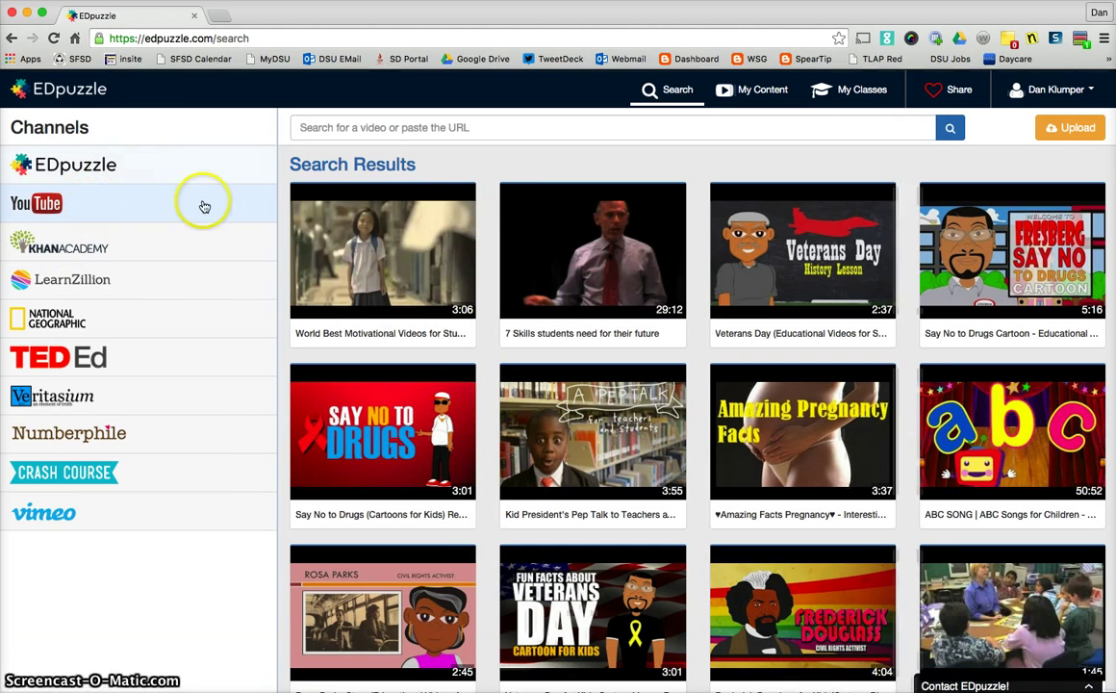
mouse_move(673, 240)
mouse_move(847, 257)
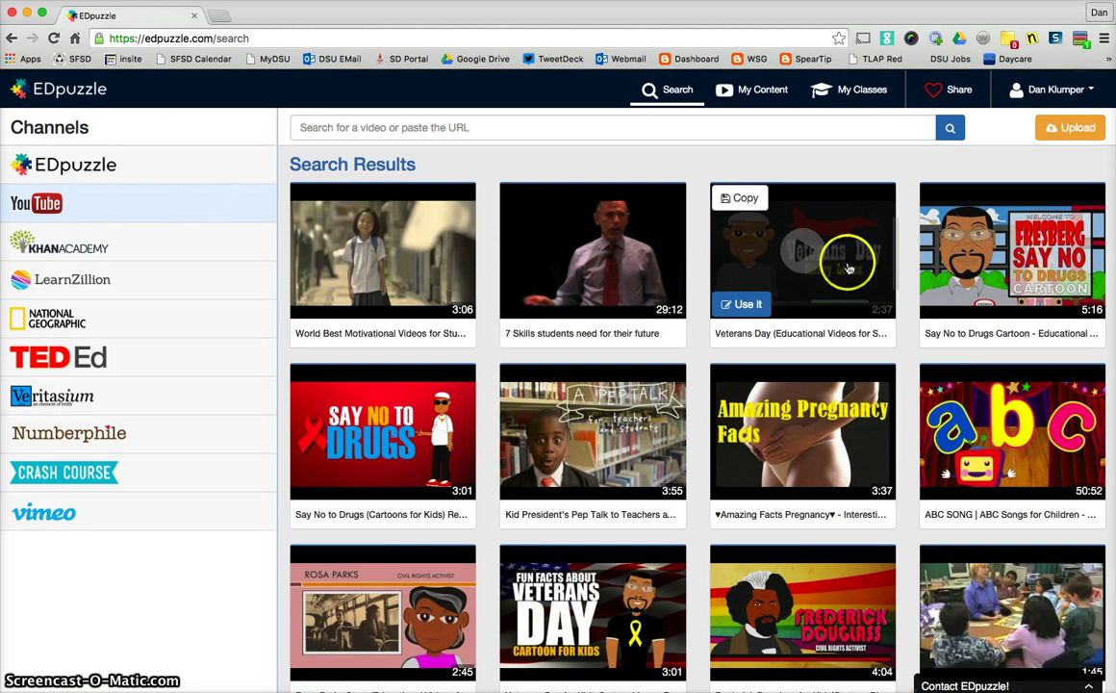
click(748, 305)
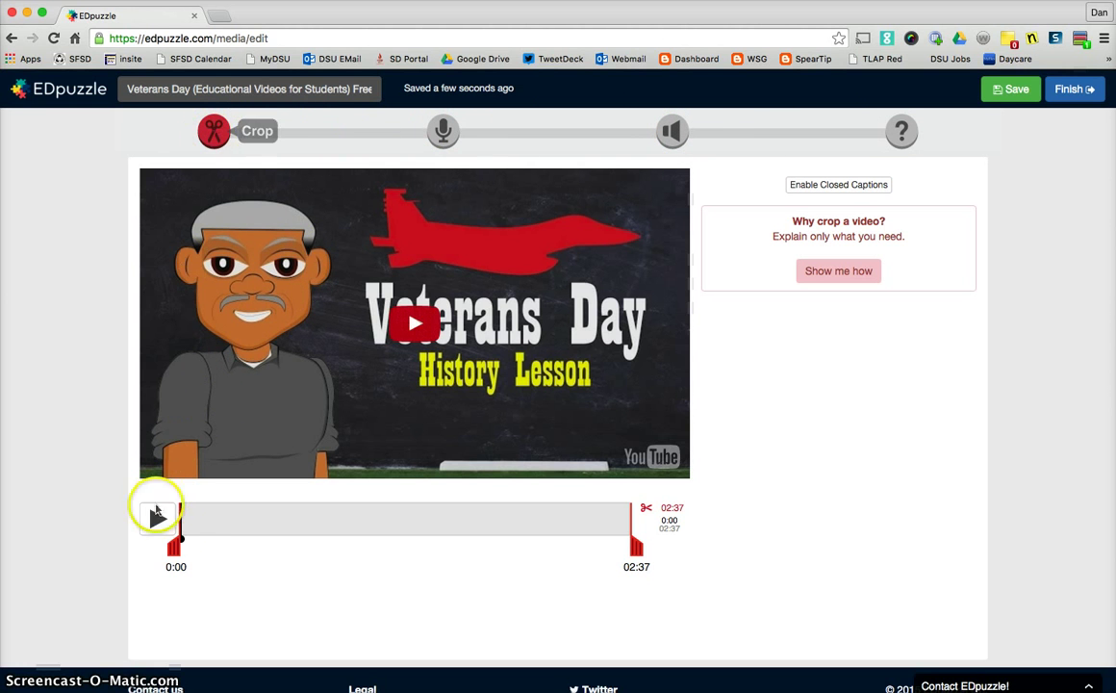
Crop the Veterans Day video to run from 0:12 to 01:48 and proceed to the audio track stage
drag(636, 547, 549, 550)
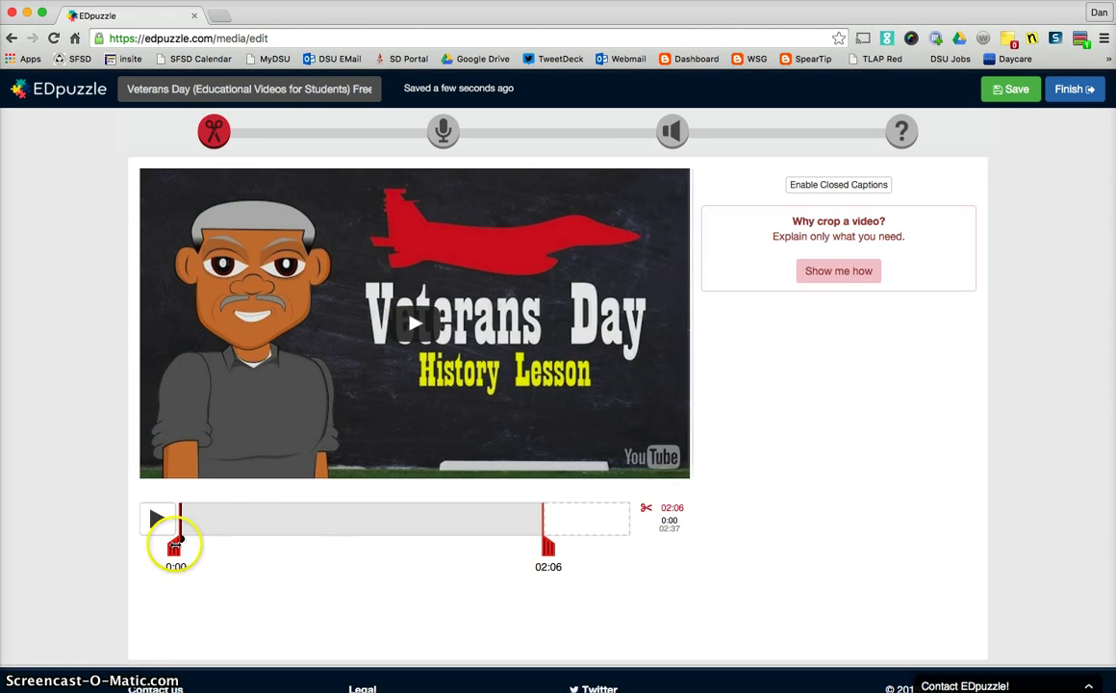
drag(175, 546, 211, 550)
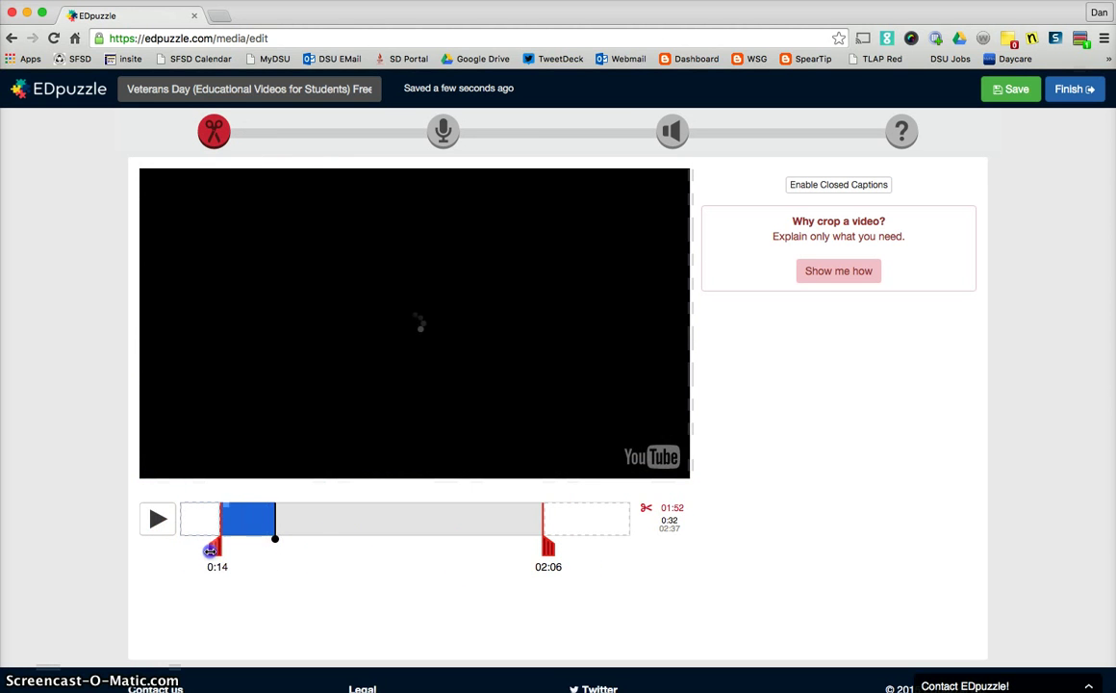
drag(548, 548, 501, 552)
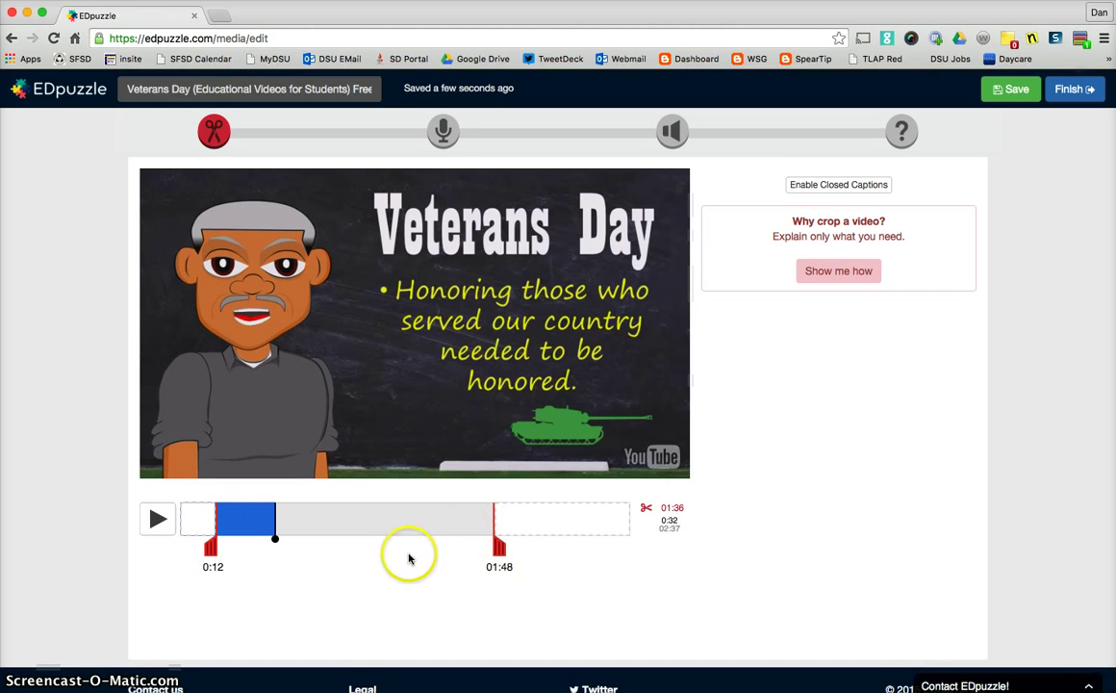
scroll(407, 560, down, 2)
scroll(408, 568, up, 2)
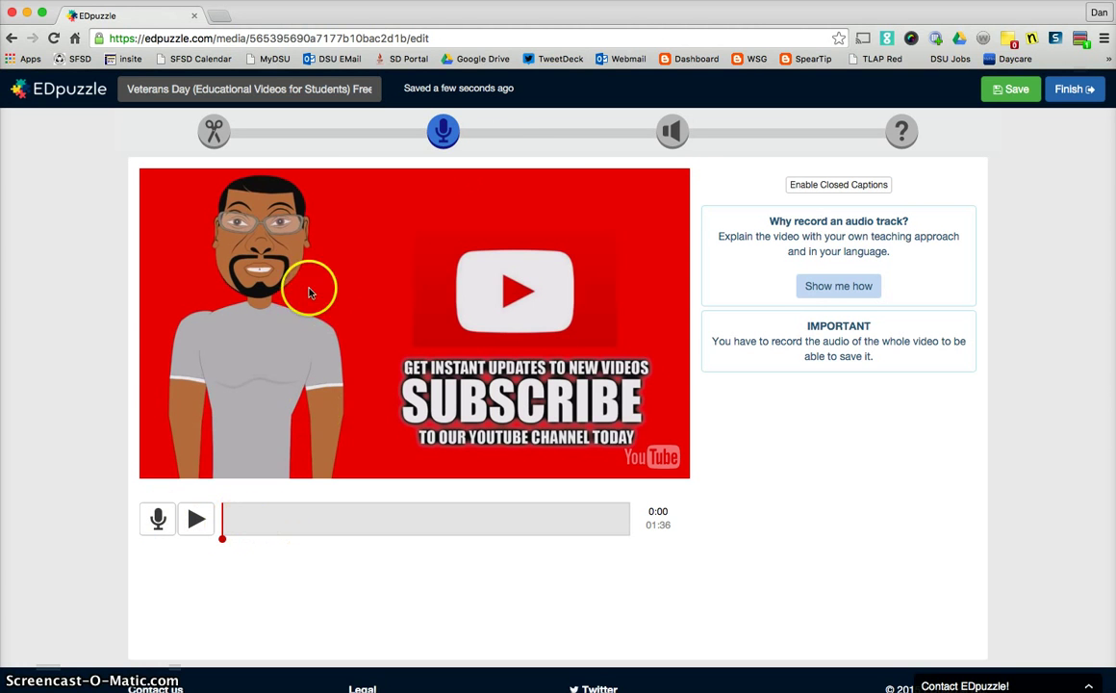
Switch to audio notes, play the video up to 0:05 and record a note at that point
click(674, 134)
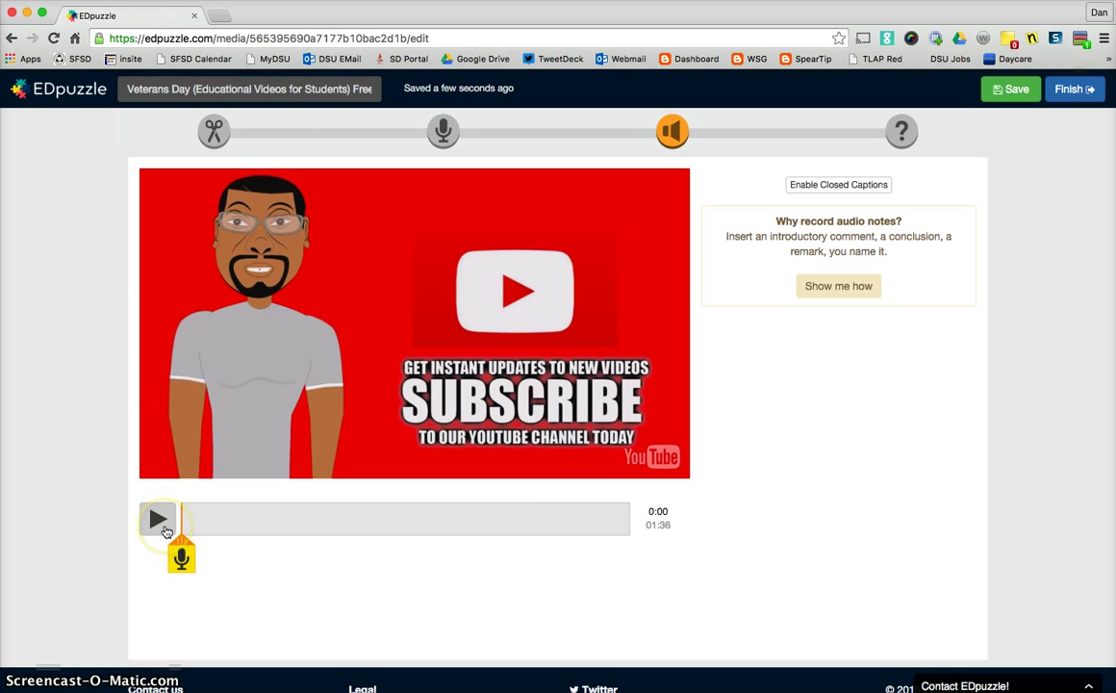
click(162, 521)
mouse_move(181, 556)
mouse_down()
mouse_move(202, 576)
mouse_move(168, 549)
mouse_up()
click(159, 524)
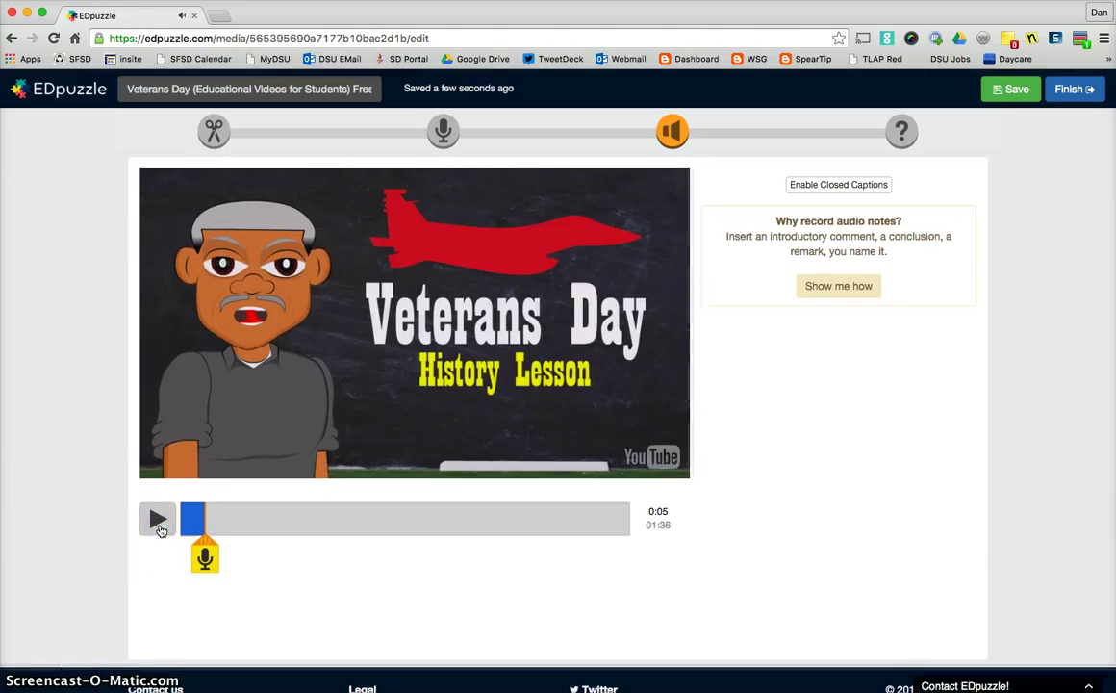
click(196, 550)
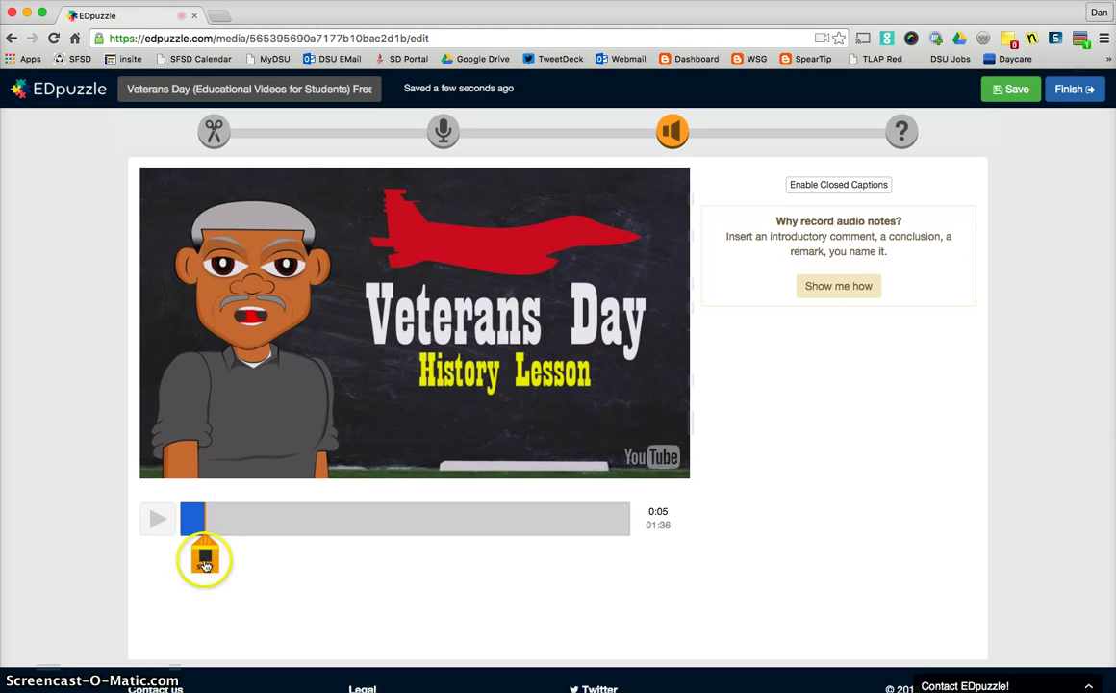
drag(204, 566, 210, 562)
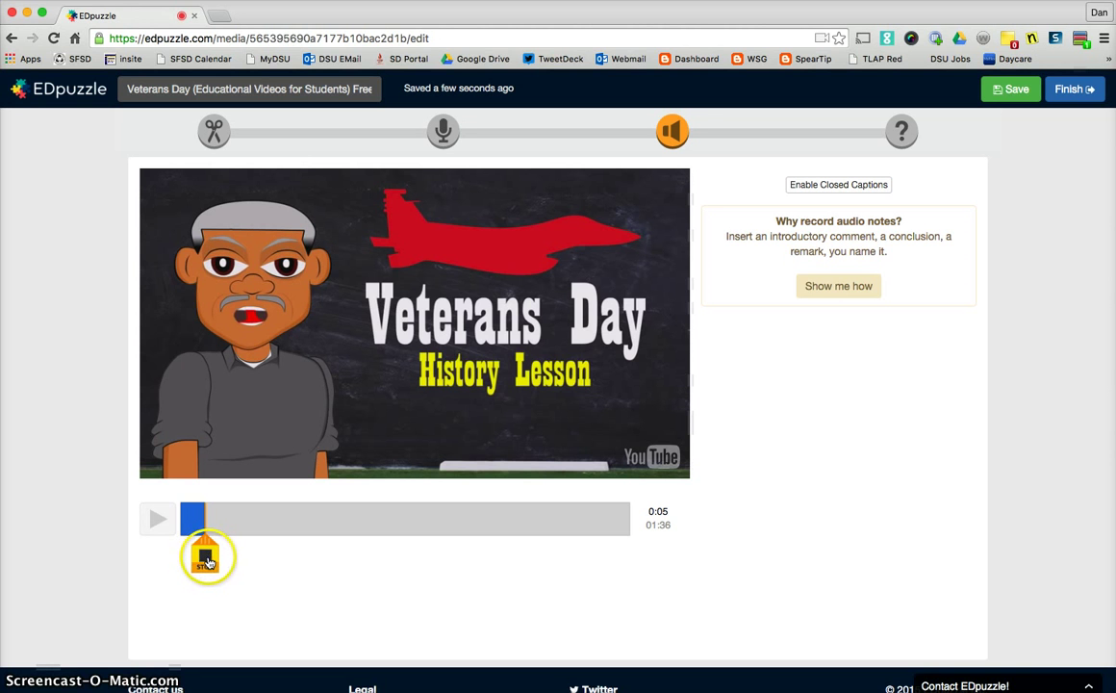
click(207, 562)
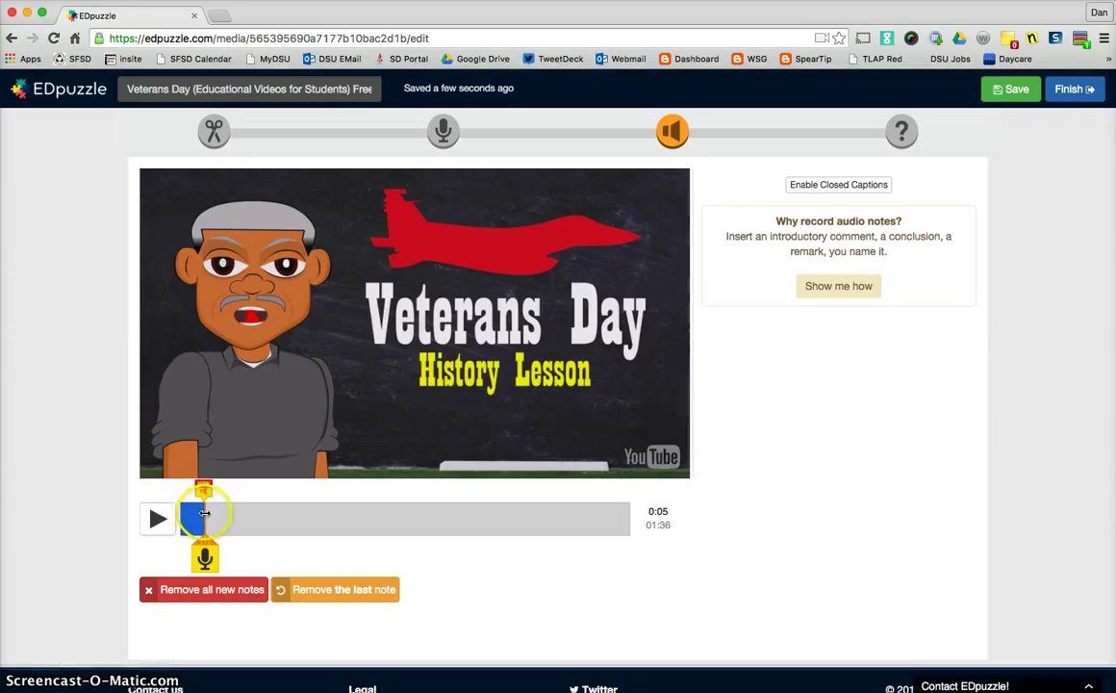
Play back the recorded audio note, skip ahead in the video and pause at 0:17
drag(204, 513, 202, 513)
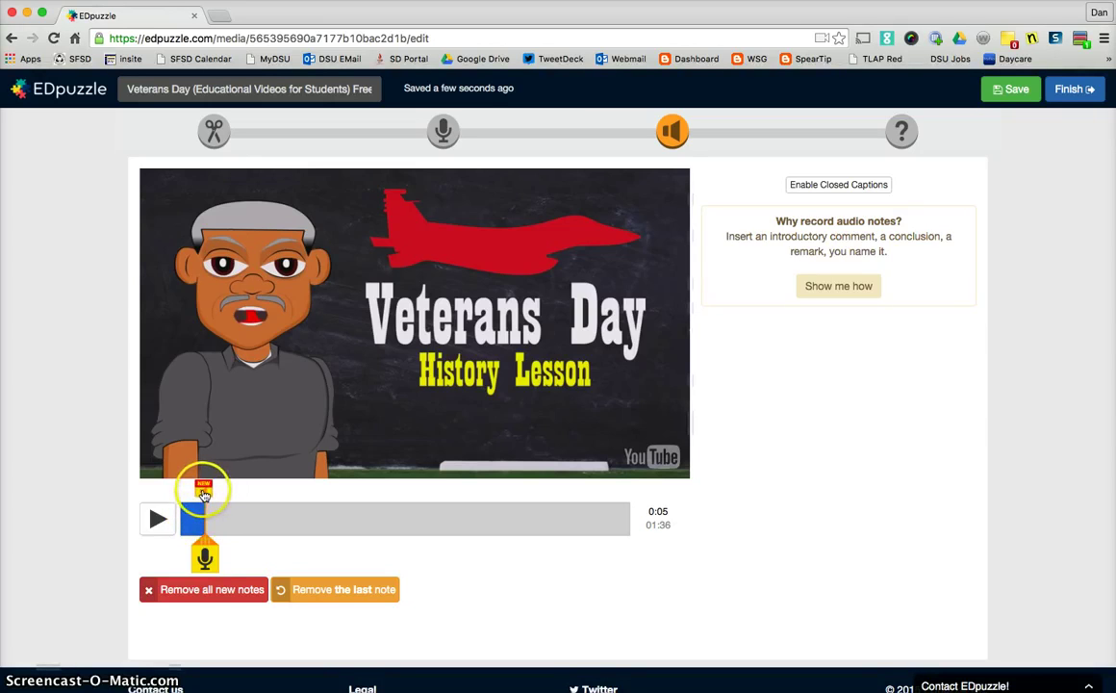
click(204, 493)
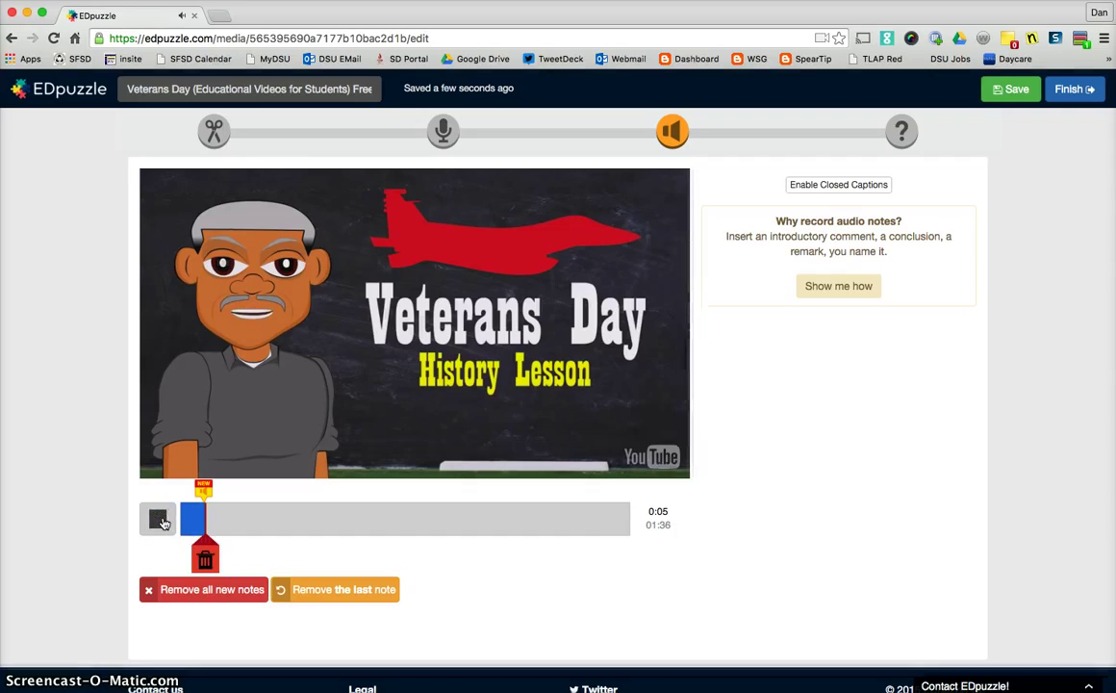
click(163, 523)
click(257, 529)
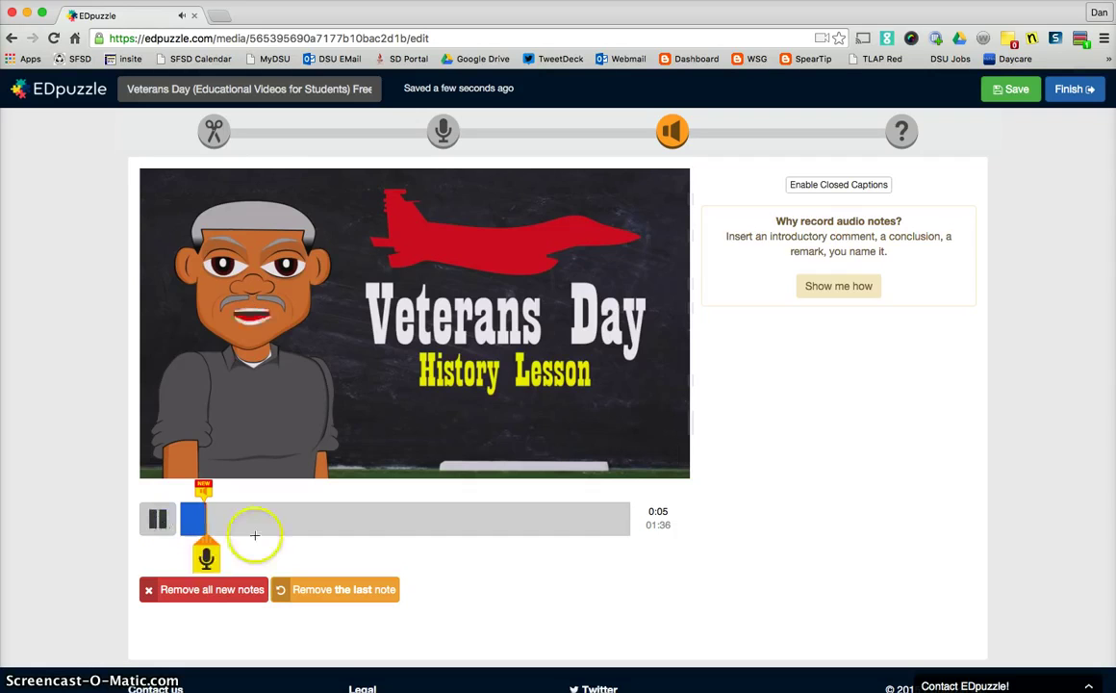
click(158, 519)
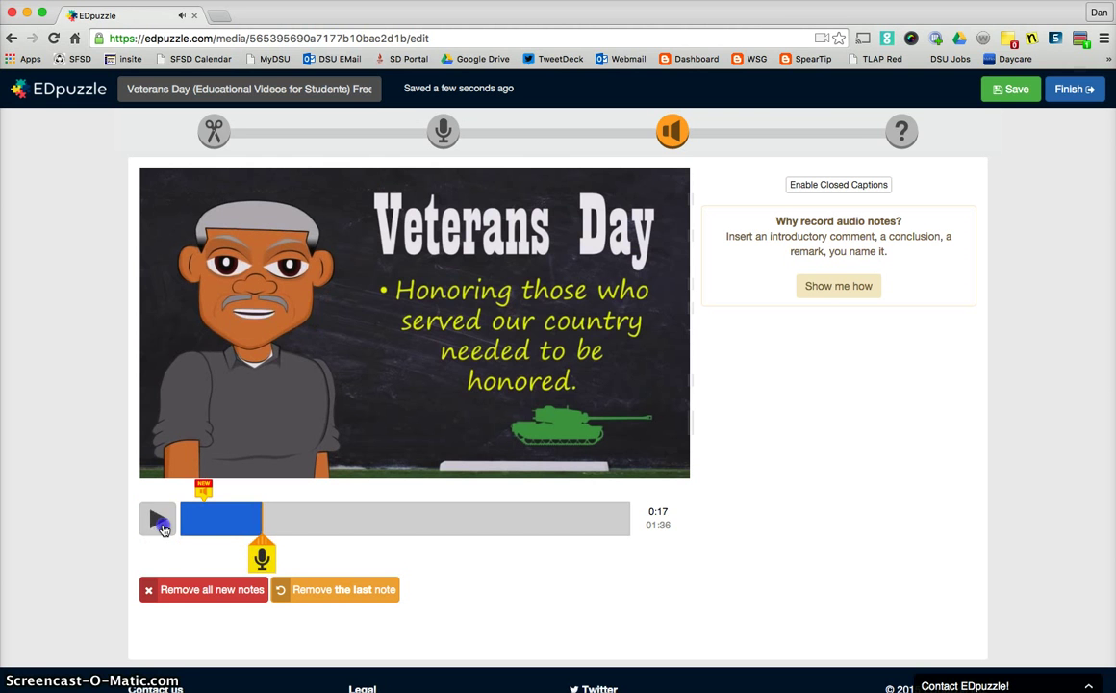
Proceed to the quiz stage, move the playhead to 0:37 and insert a question at that point
click(903, 136)
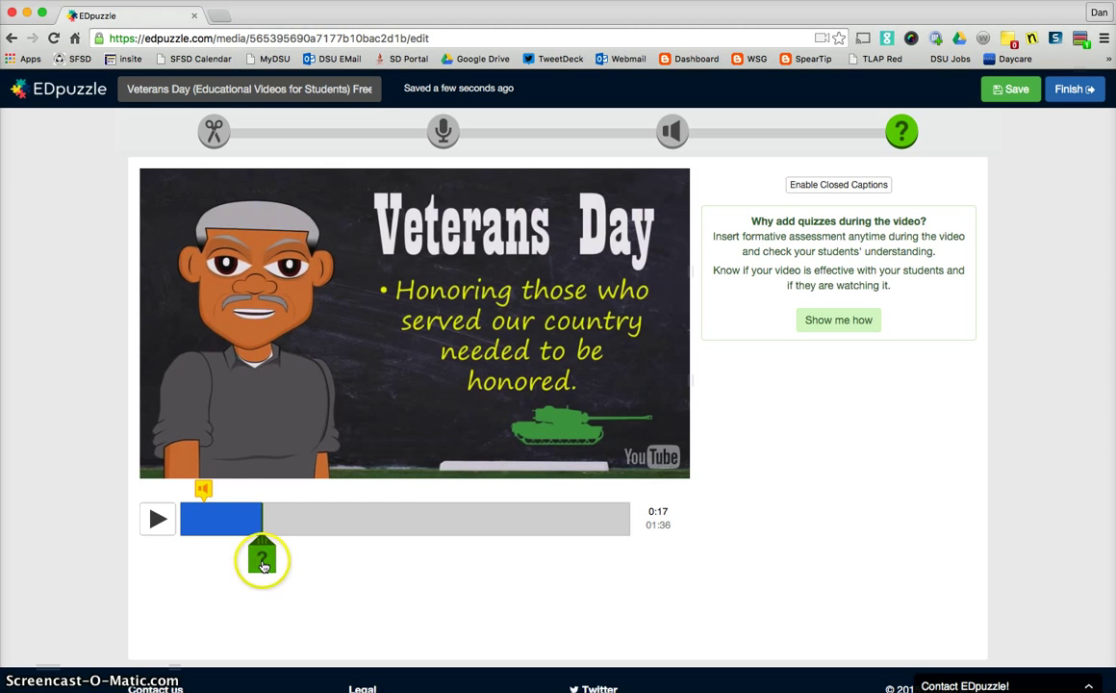
mouse_move(263, 566)
mouse_down()
mouse_move(199, 538)
mouse_move(294, 528)
mouse_up()
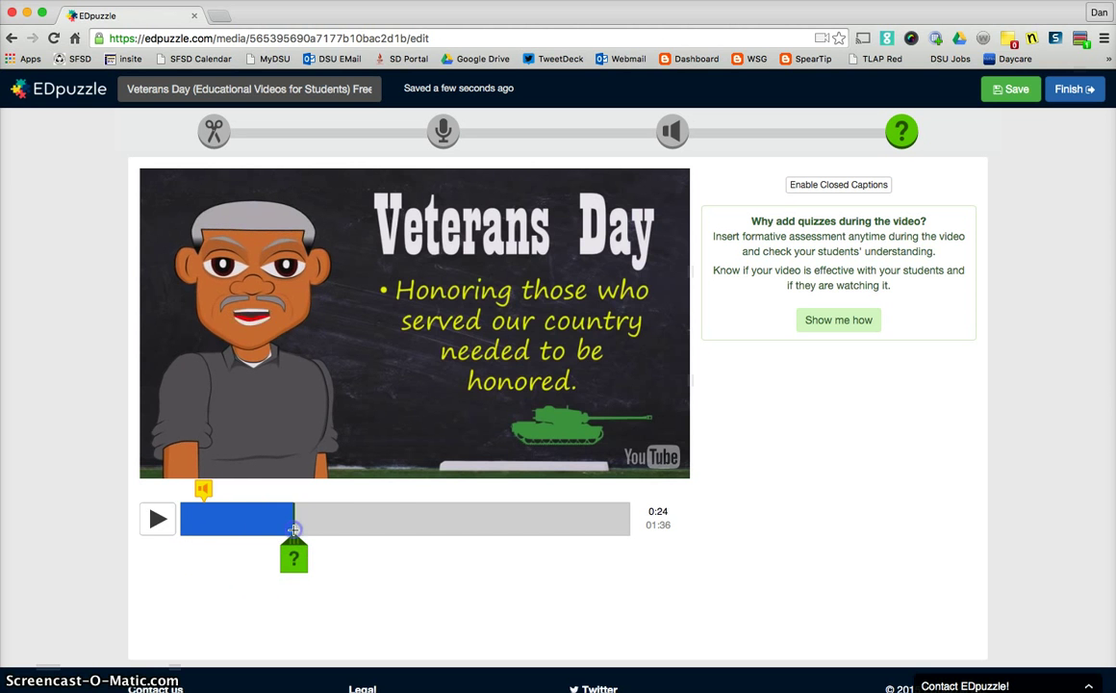
click(354, 526)
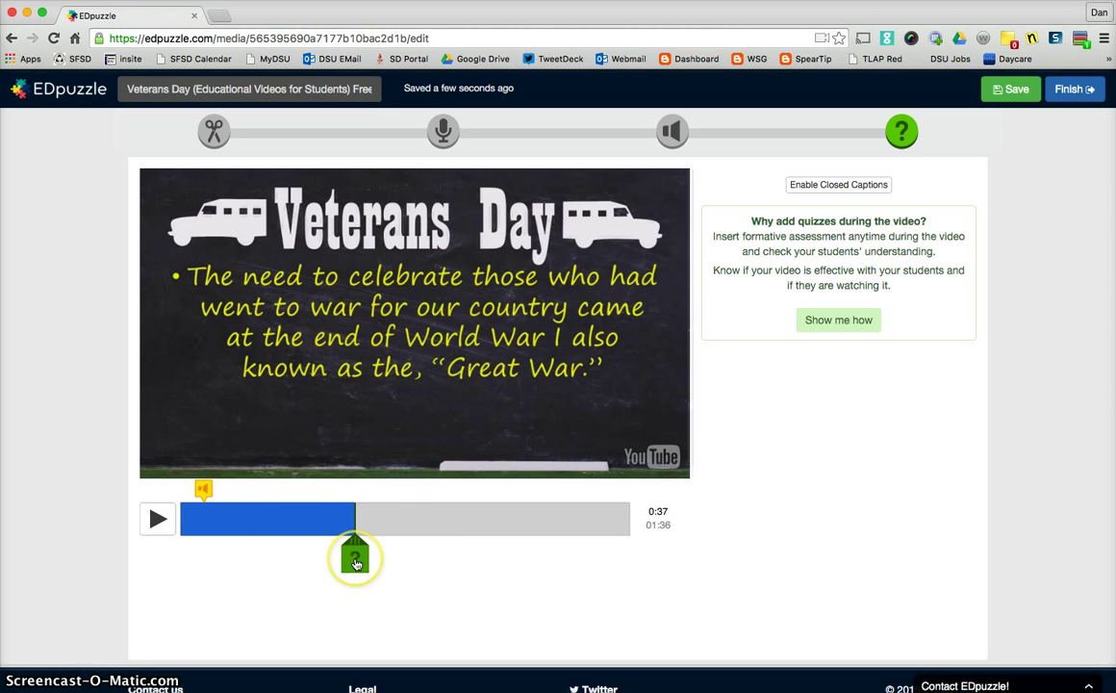
click(355, 562)
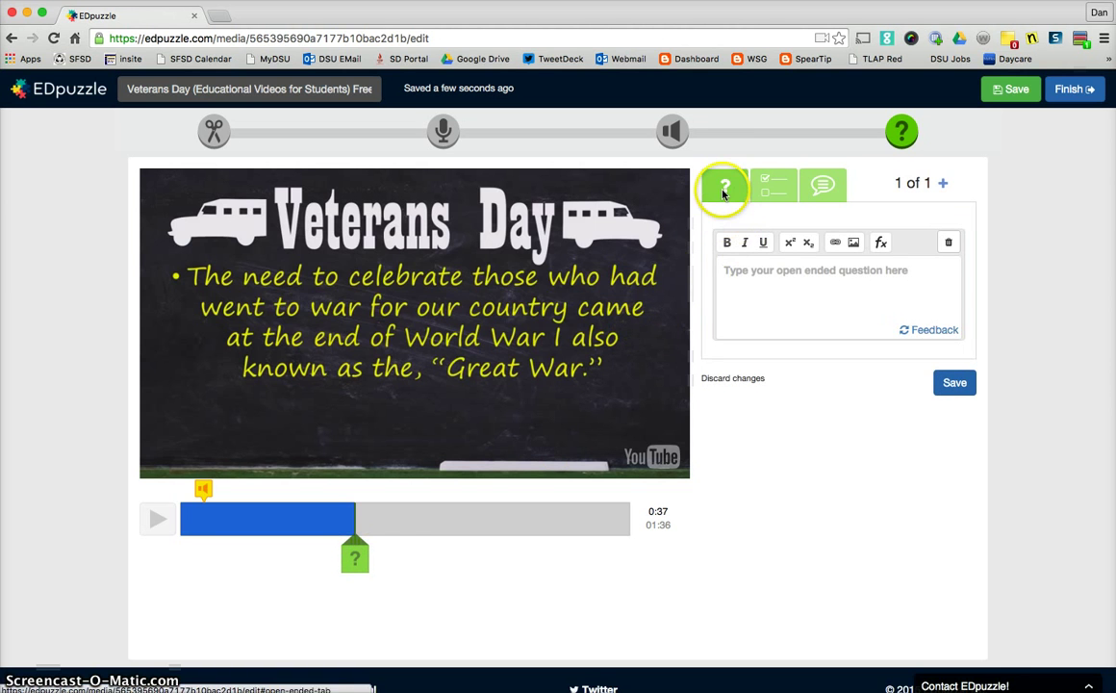
Look through the multiple choice, comment and open-ended editors available for the question
click(754, 191)
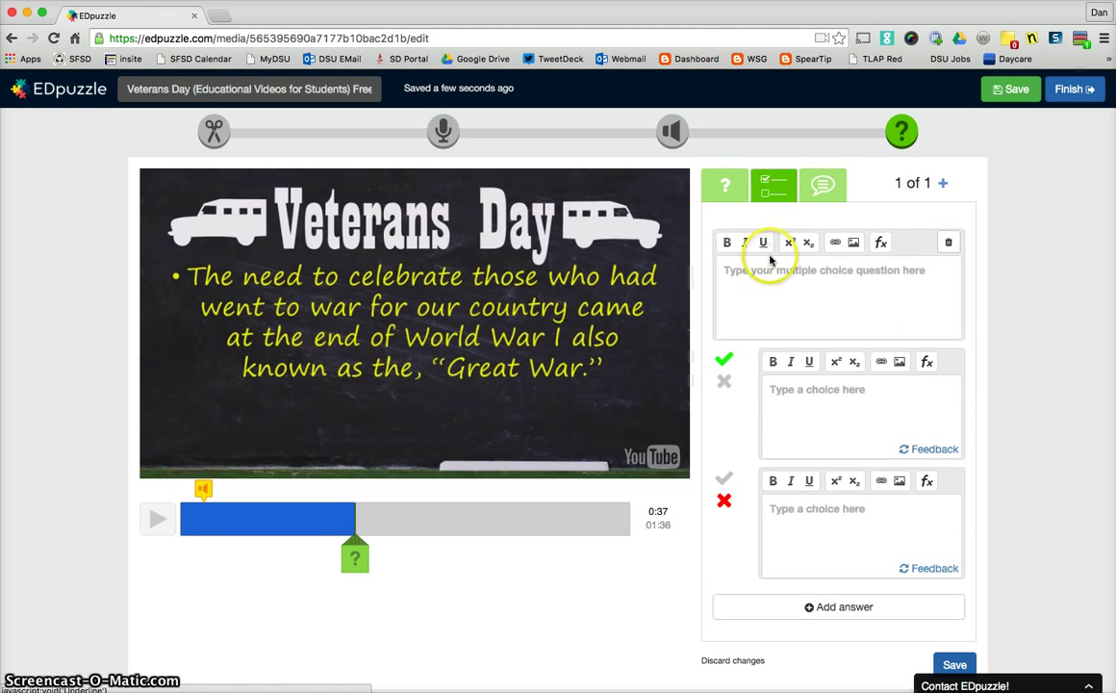
click(823, 187)
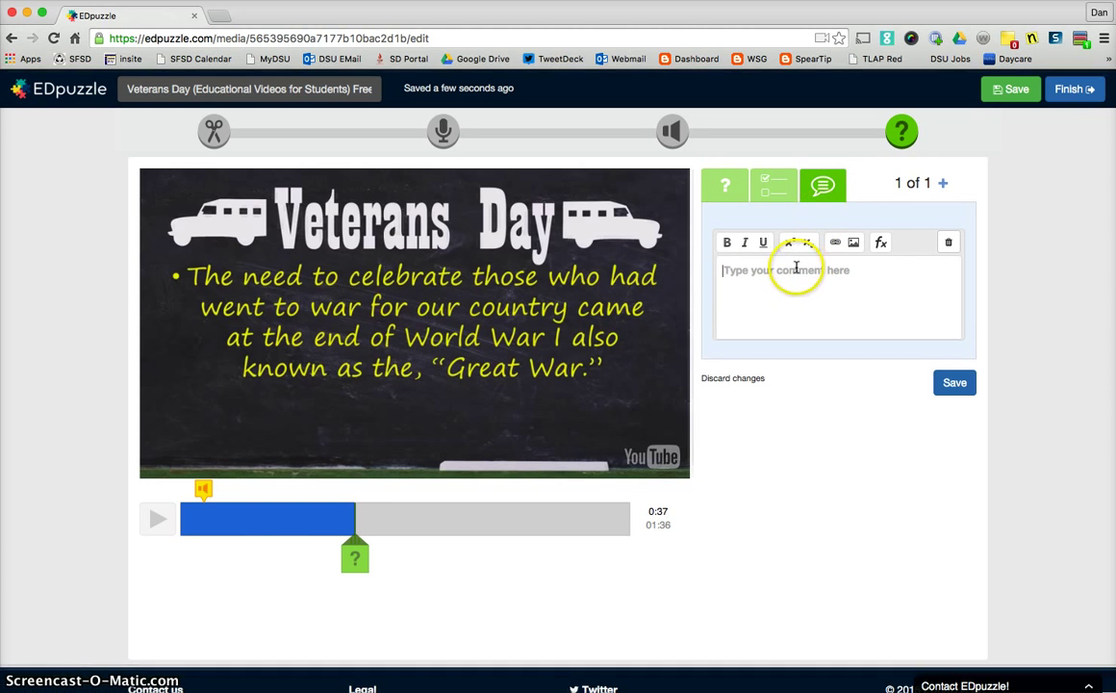
click(748, 281)
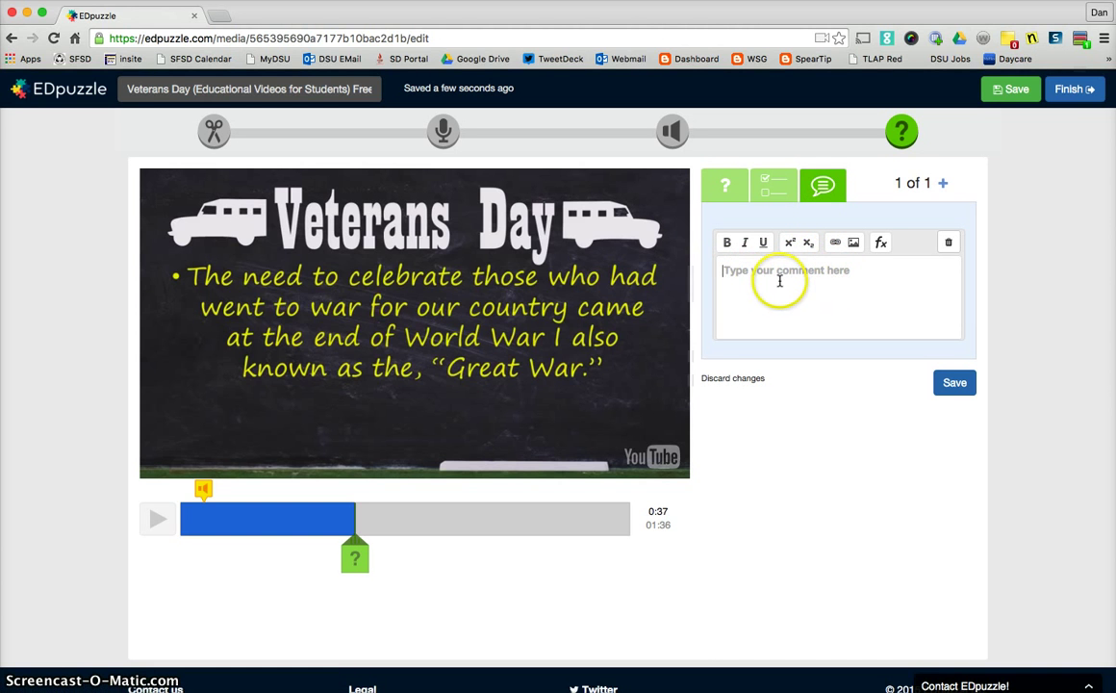
click(727, 190)
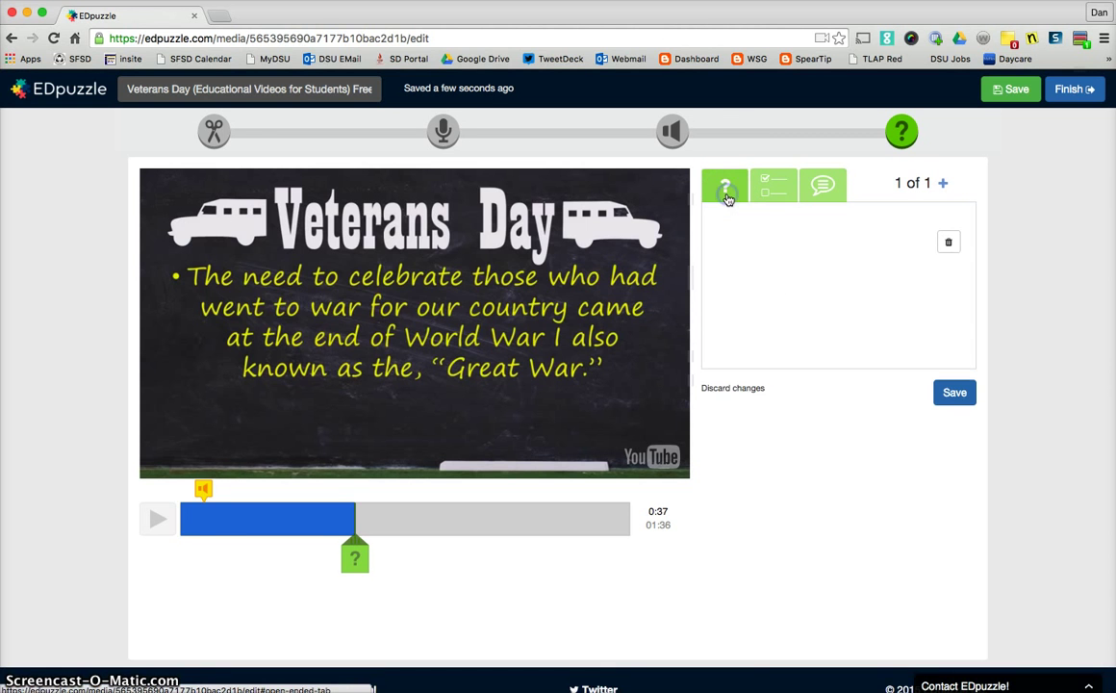
Make the question multiple choice, asking "What is this video about?" with "Veterans Day" as the correct choice
click(787, 199)
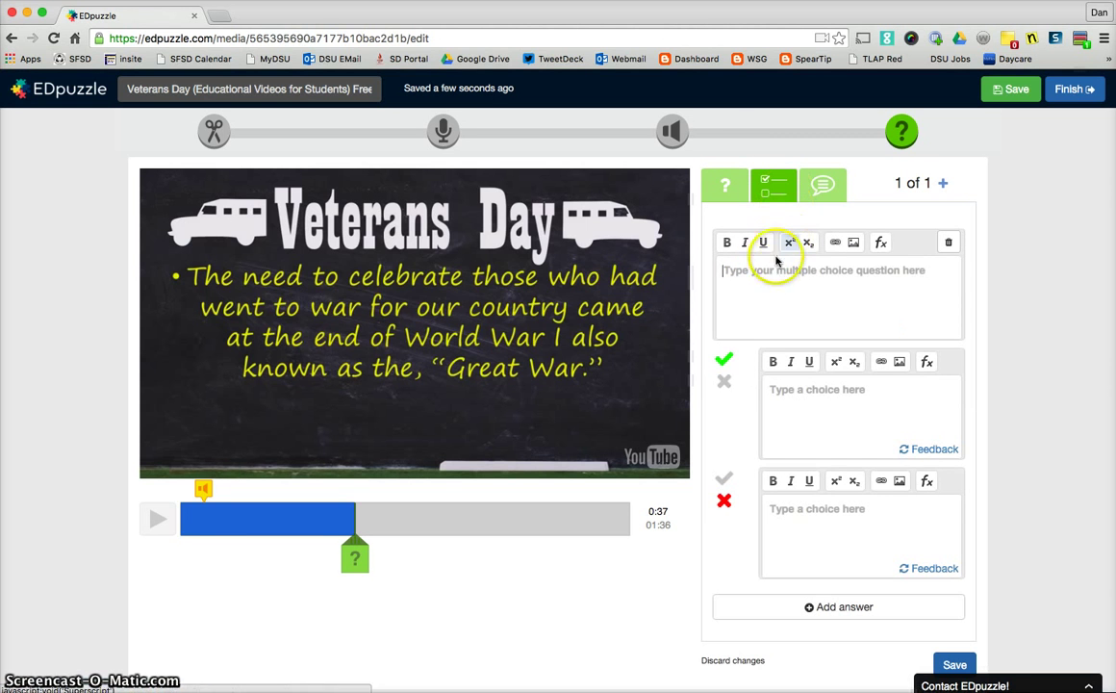
click(776, 273)
text(What is this video about?)
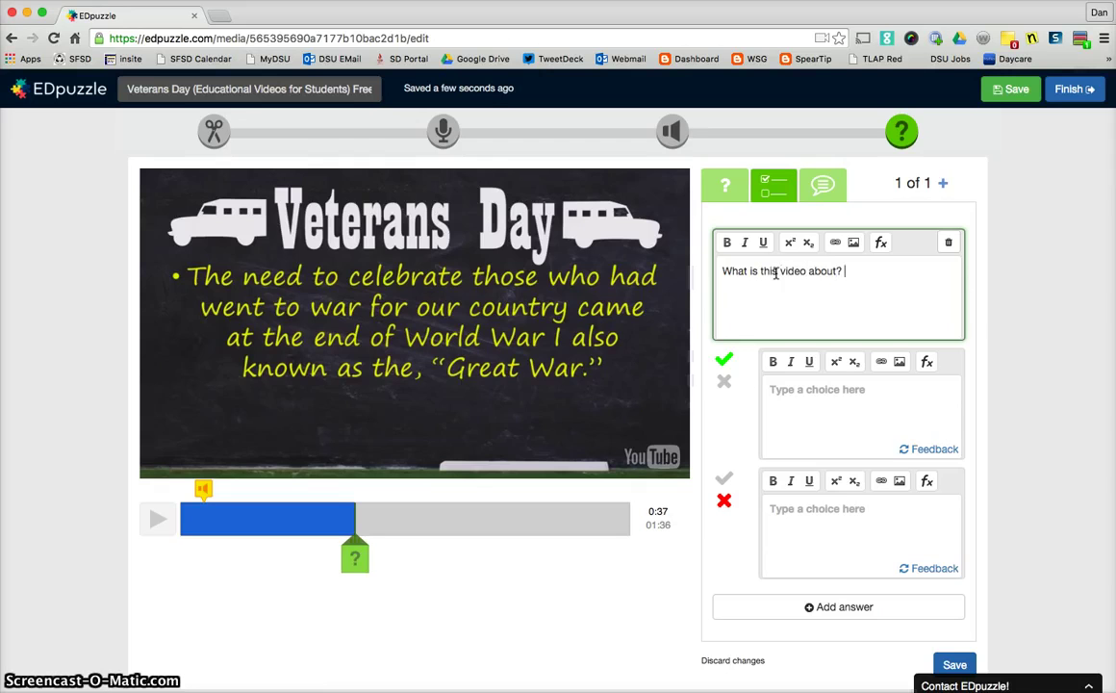
click(804, 398)
text(Veterans Day)
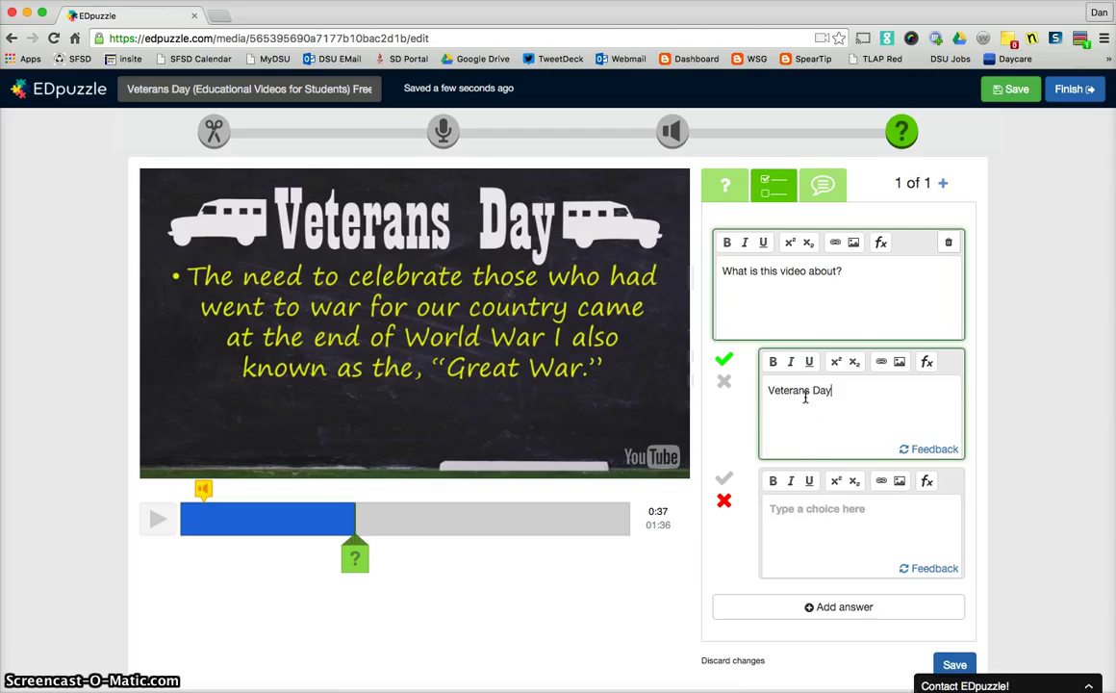
Enter "Memorial Day" as the incorrect choice and save the question
click(814, 507)
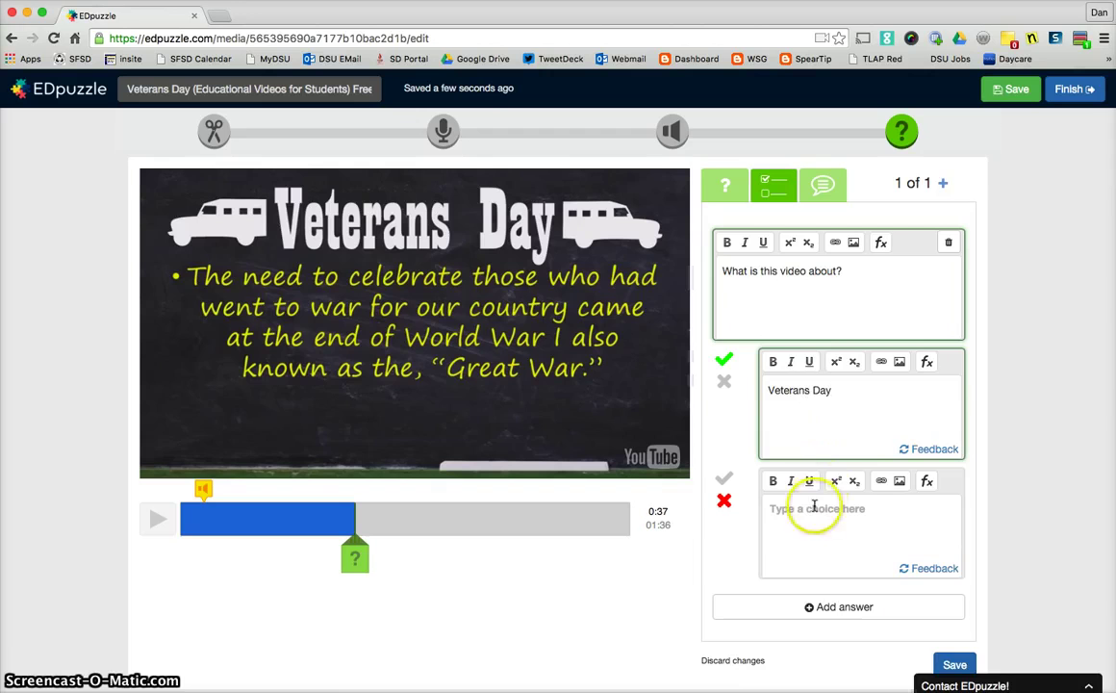
text(emxt)
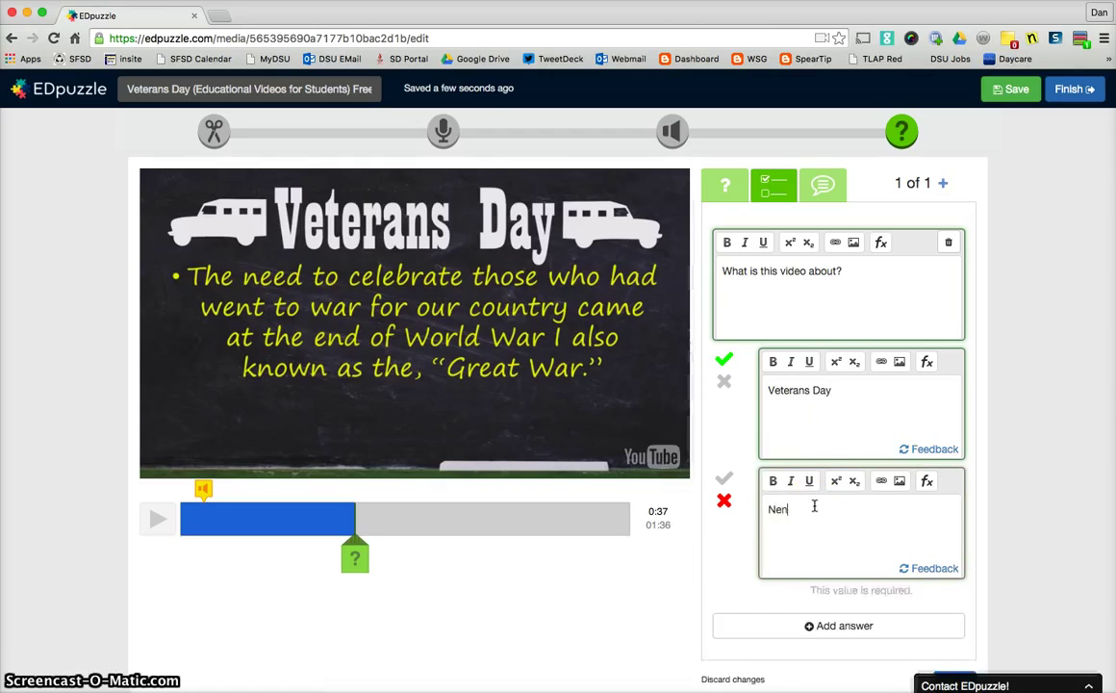
key(BackSpace)
key(BackSpace)
key(BackSpace)
text(Memorial D)
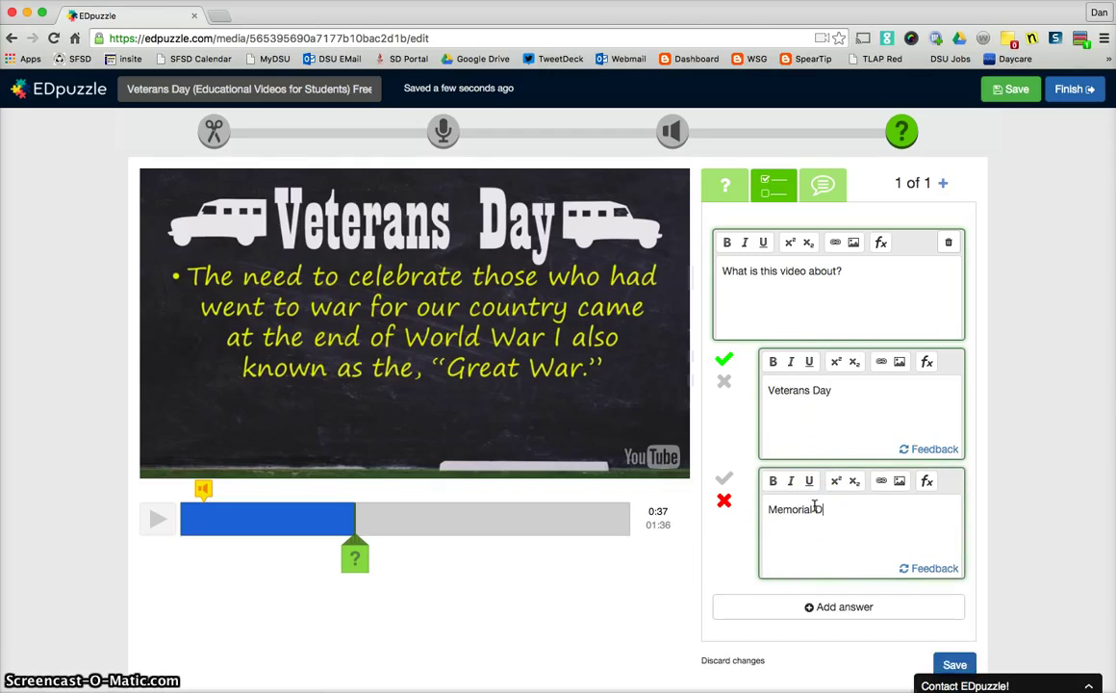
text(ay)
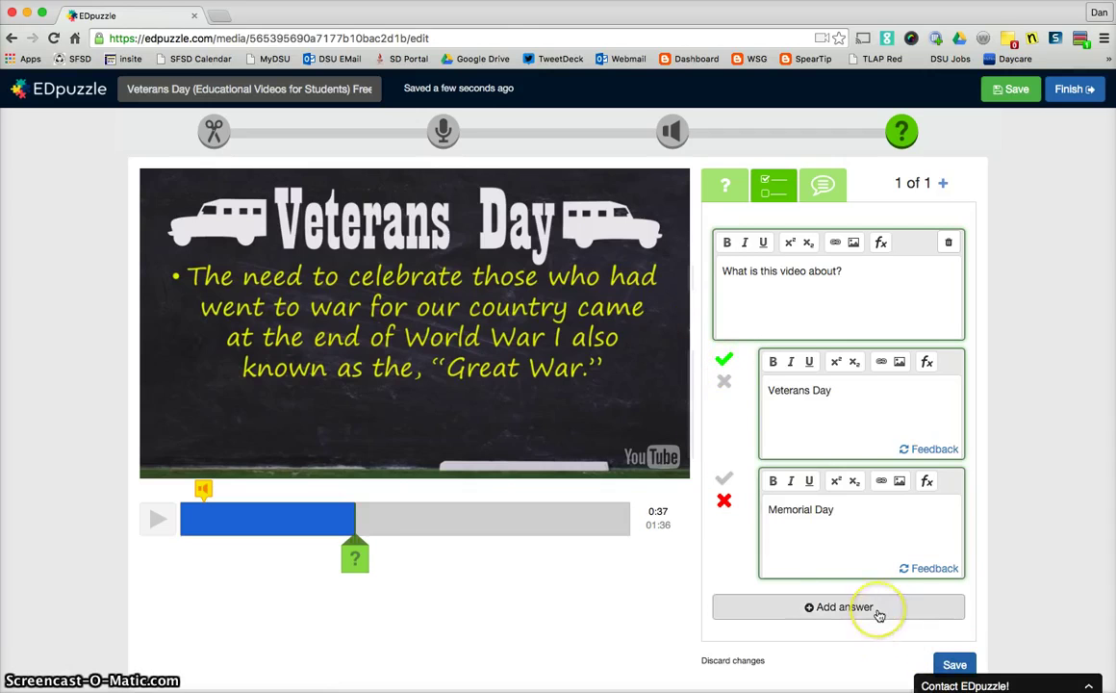
click(953, 664)
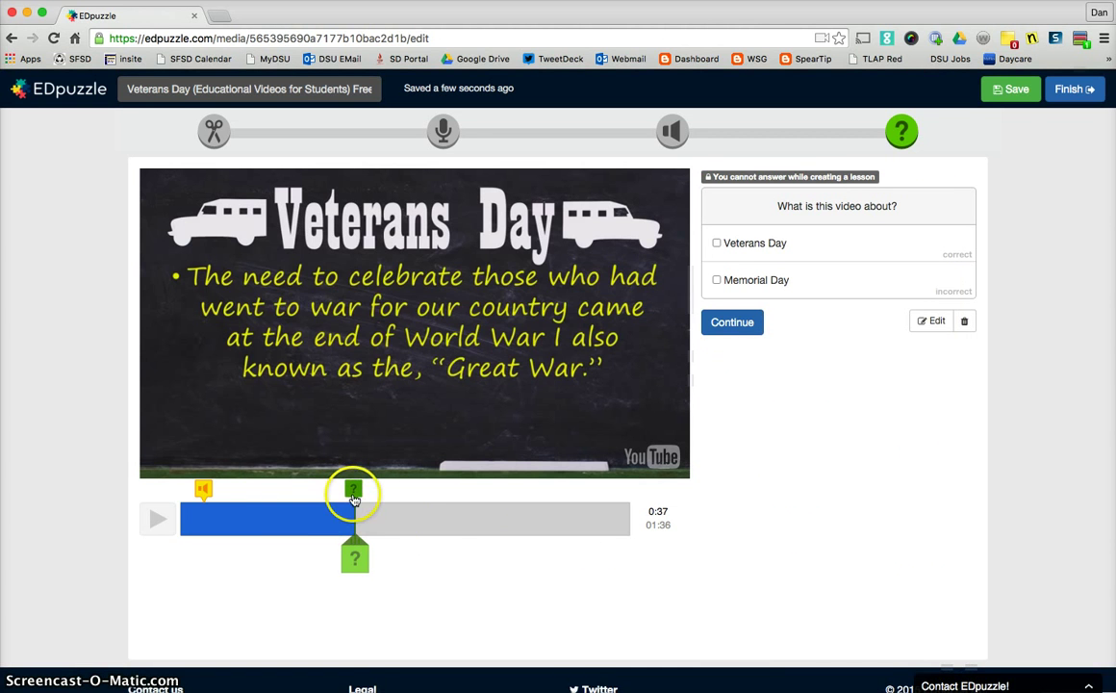
click(734, 325)
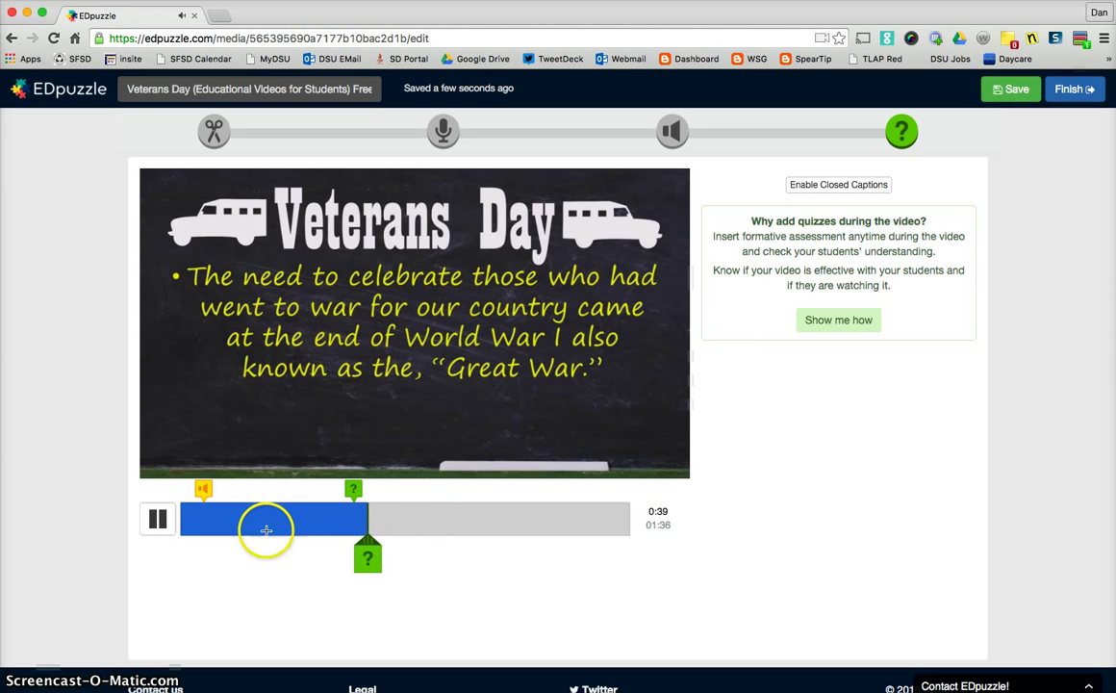
click(159, 527)
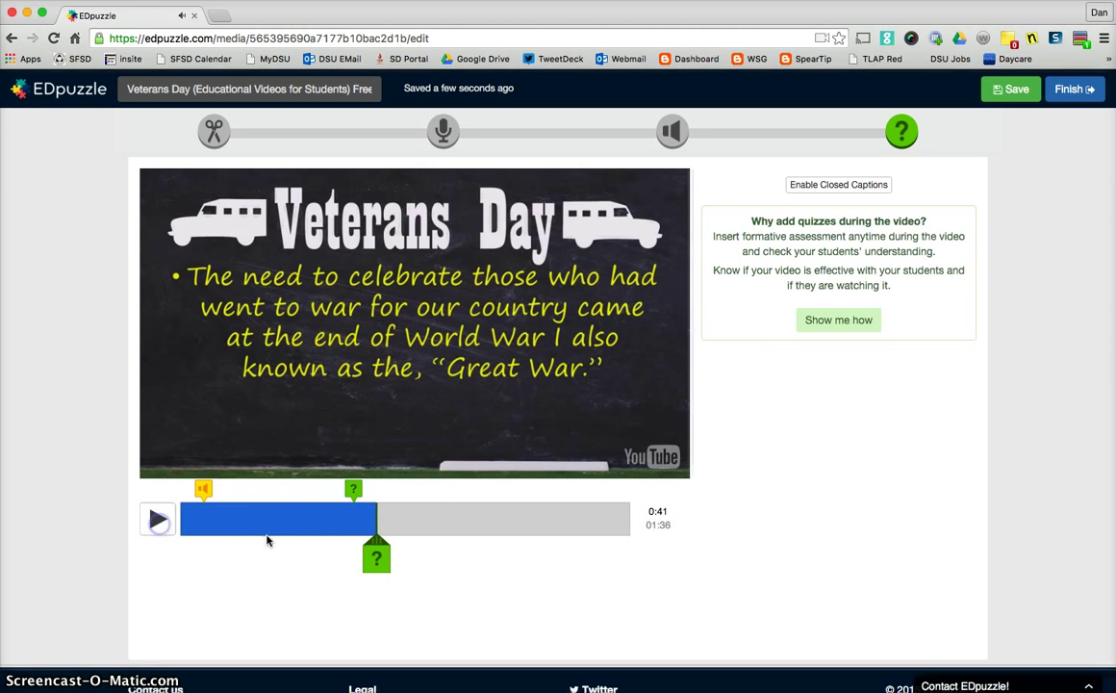
click(385, 527)
drag(383, 520, 402, 525)
click(403, 559)
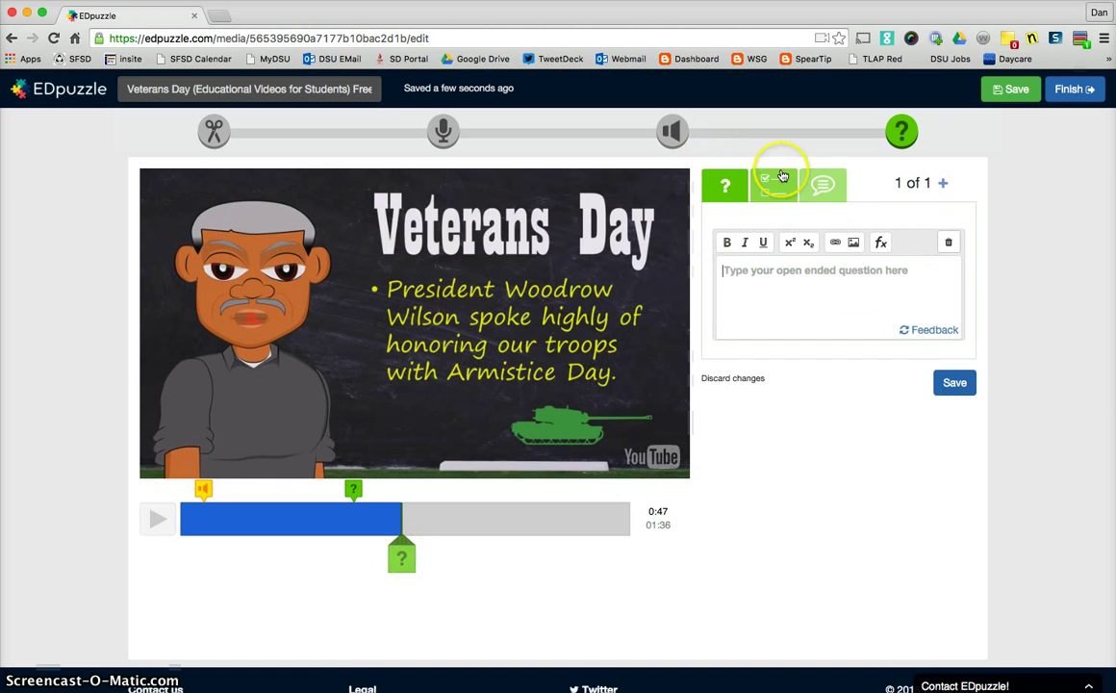
click(732, 378)
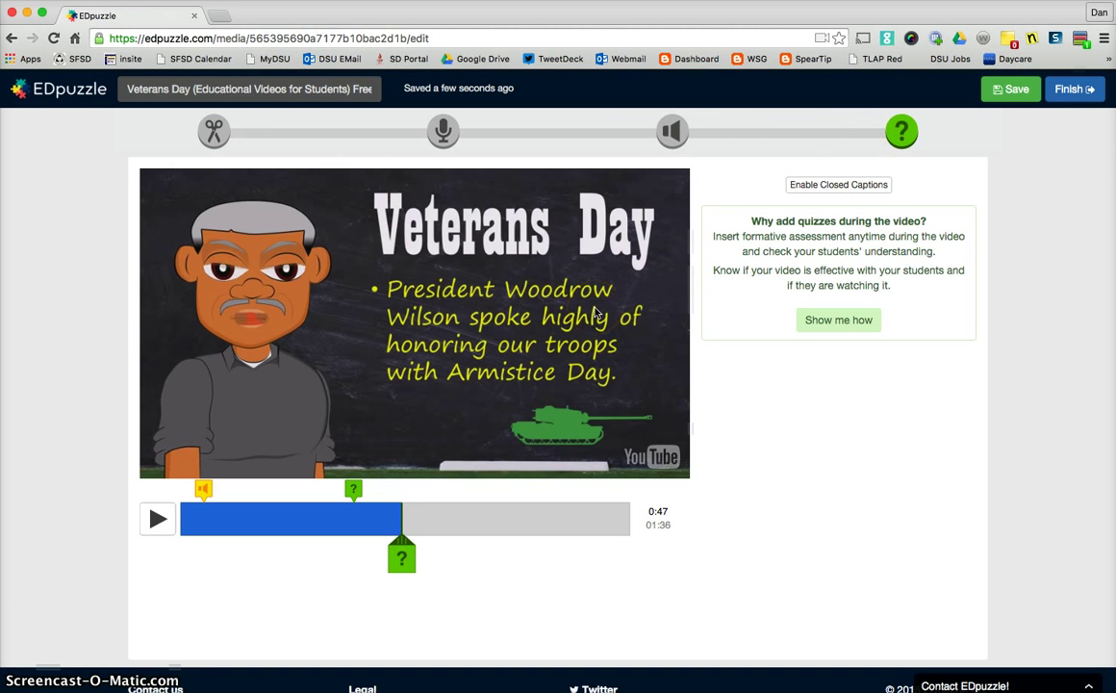
Finish the lesson and set the Demo Class assignment's due date to Thu Nov 26, 2015, keeping Prevent skipping enabled
click(1075, 90)
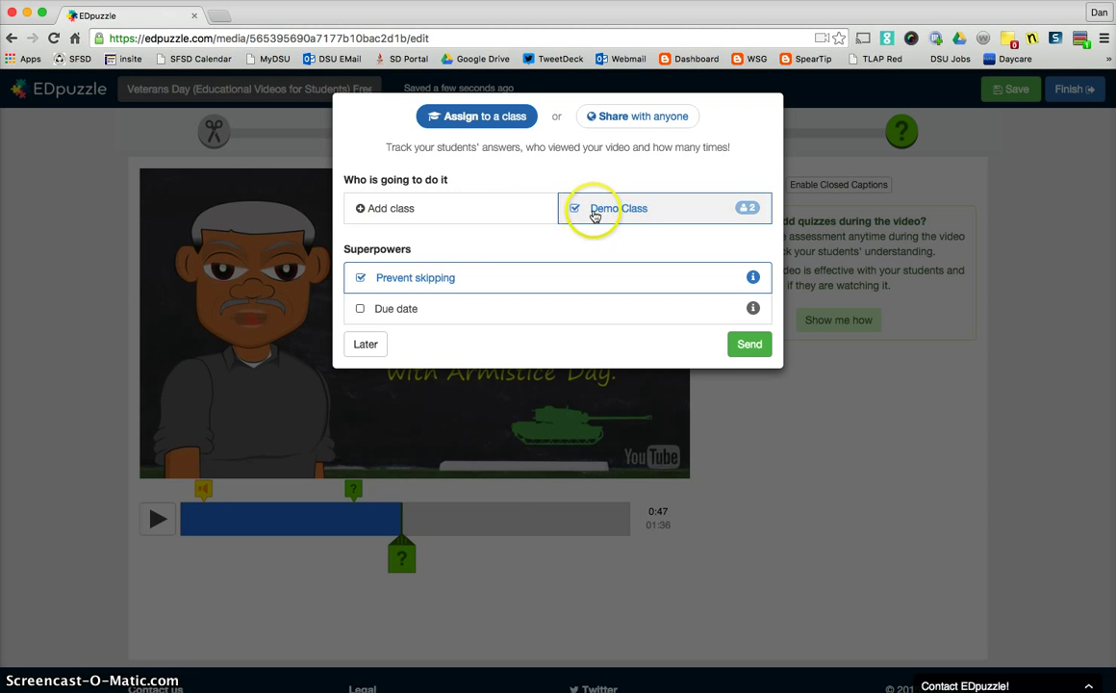
click(361, 311)
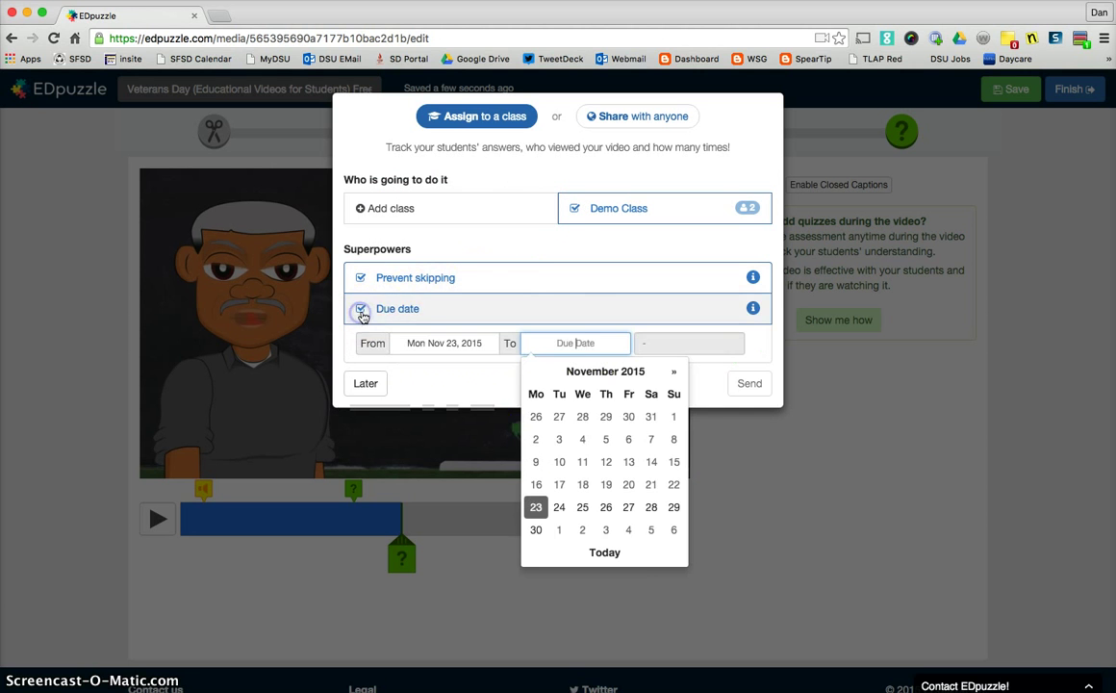
click(606, 507)
click(360, 278)
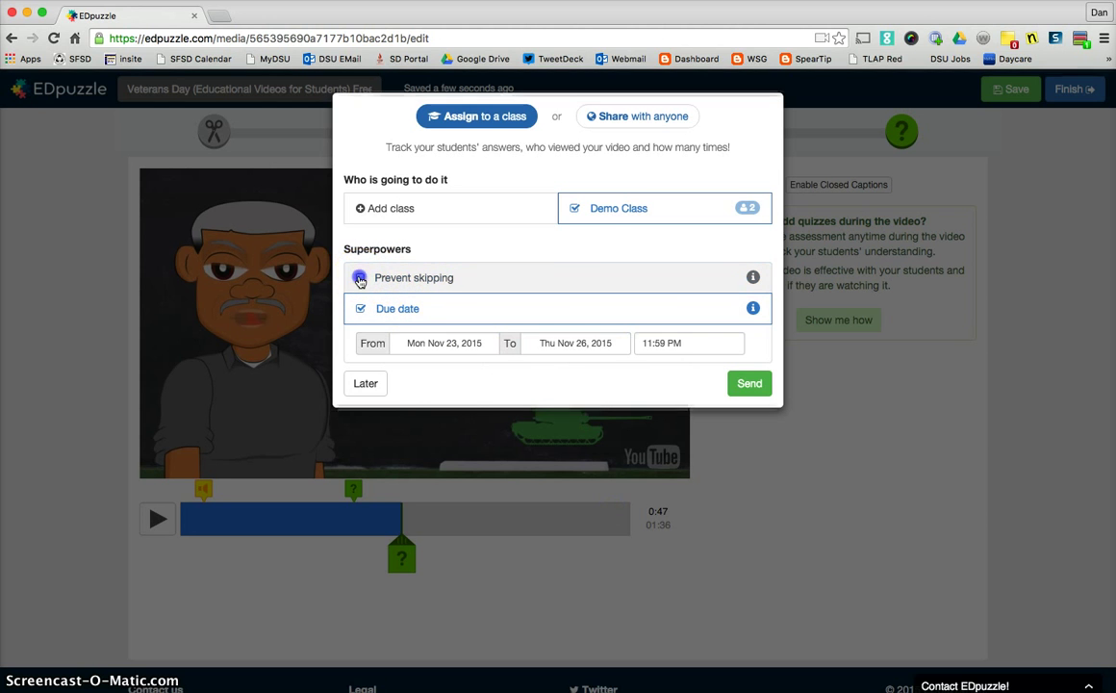
click(360, 278)
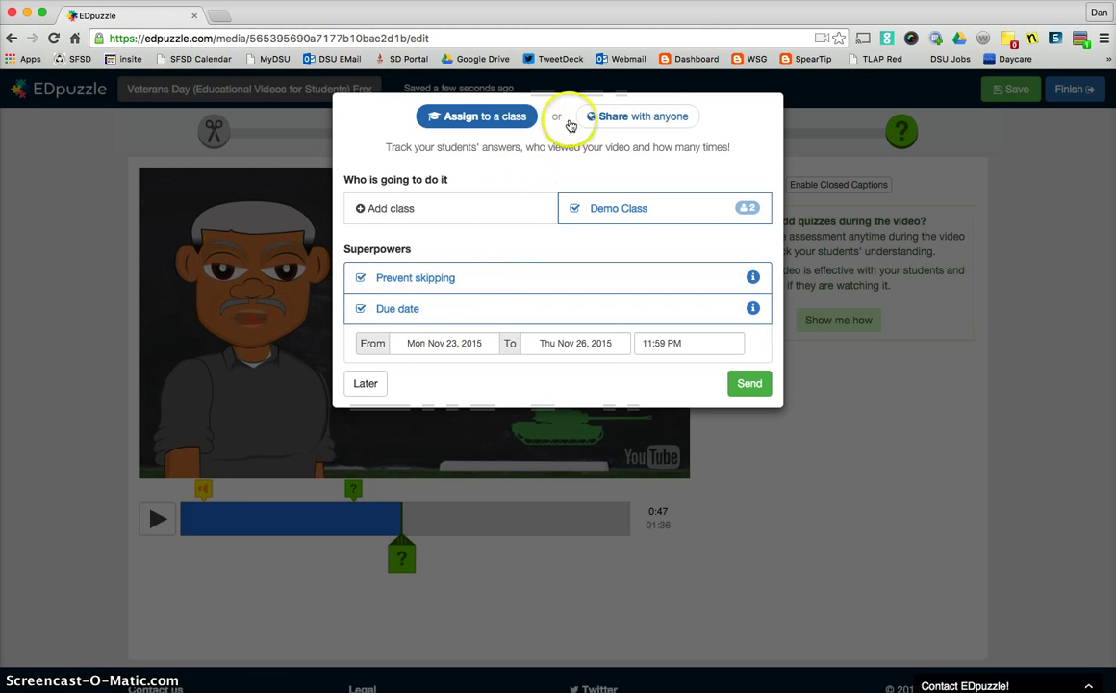
Examine the link and embed code for sharing the lesson with anyone
click(634, 120)
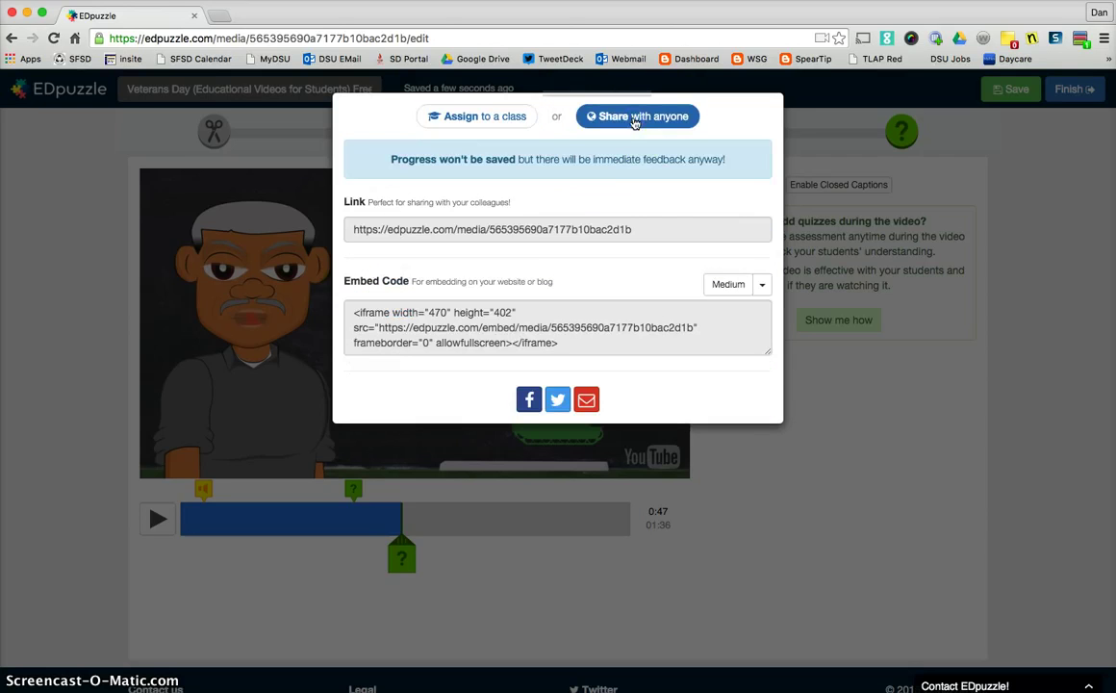
drag(512, 249, 498, 234)
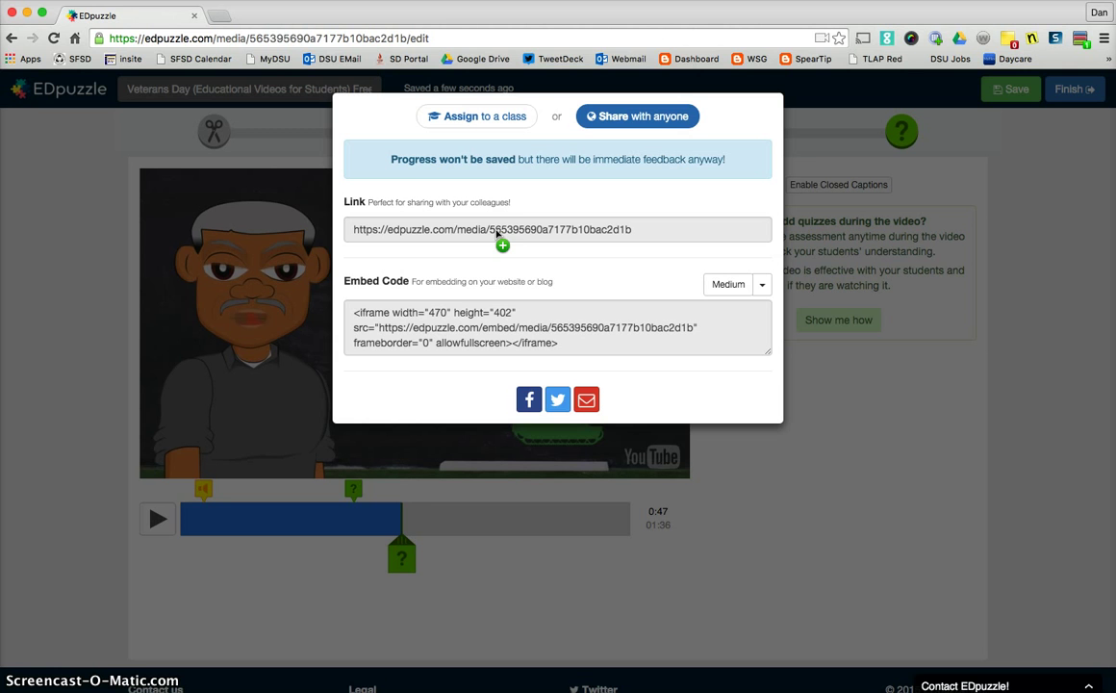
mouse_move(498, 233)
mouse_down()
mouse_move(409, 232)
mouse_move(404, 277)
mouse_move(438, 335)
mouse_move(443, 239)
mouse_move(482, 237)
mouse_up()
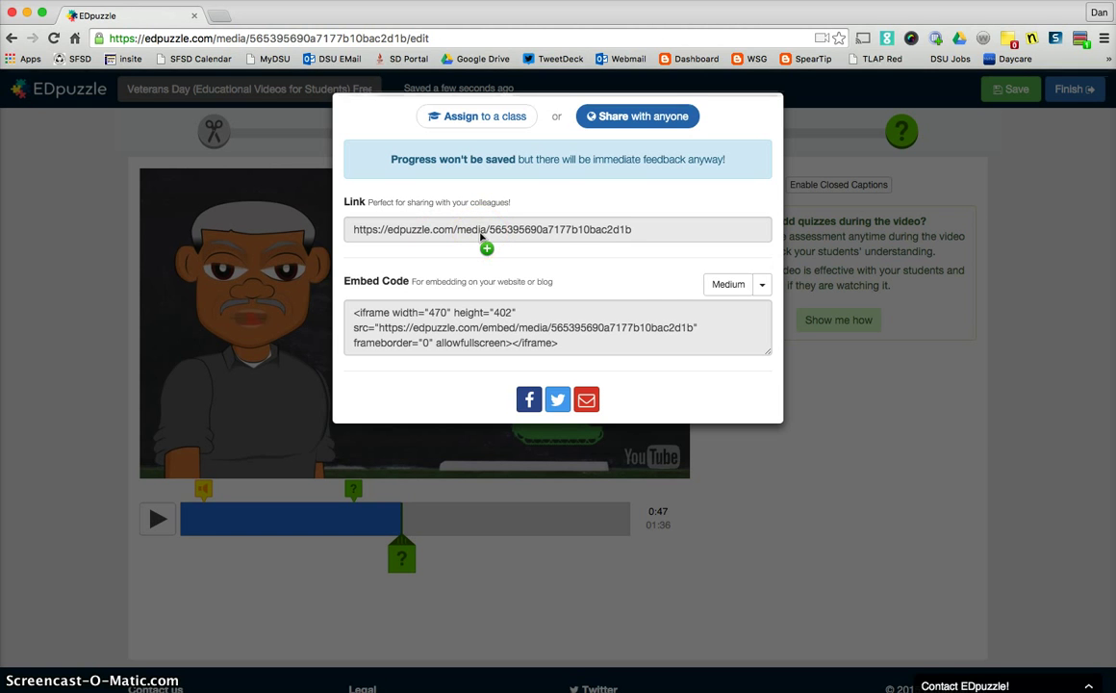
drag(481, 237, 668, 279)
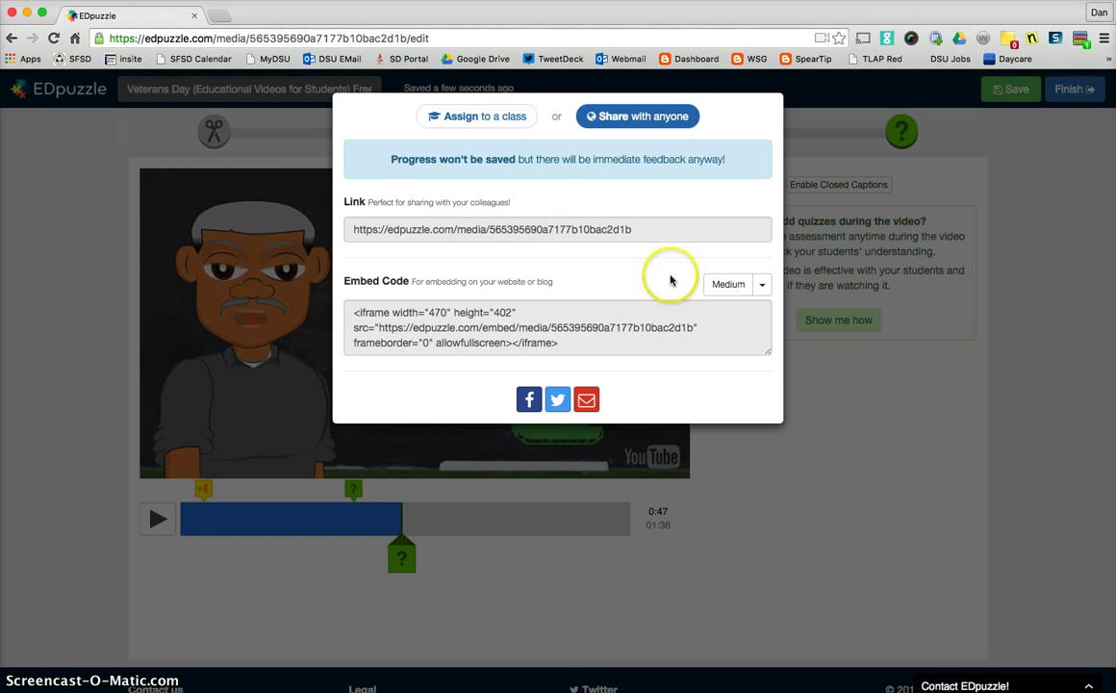
Return to class assignment and send the lesson to Demo Class with Prevent skipping enabled and no due date
click(495, 114)
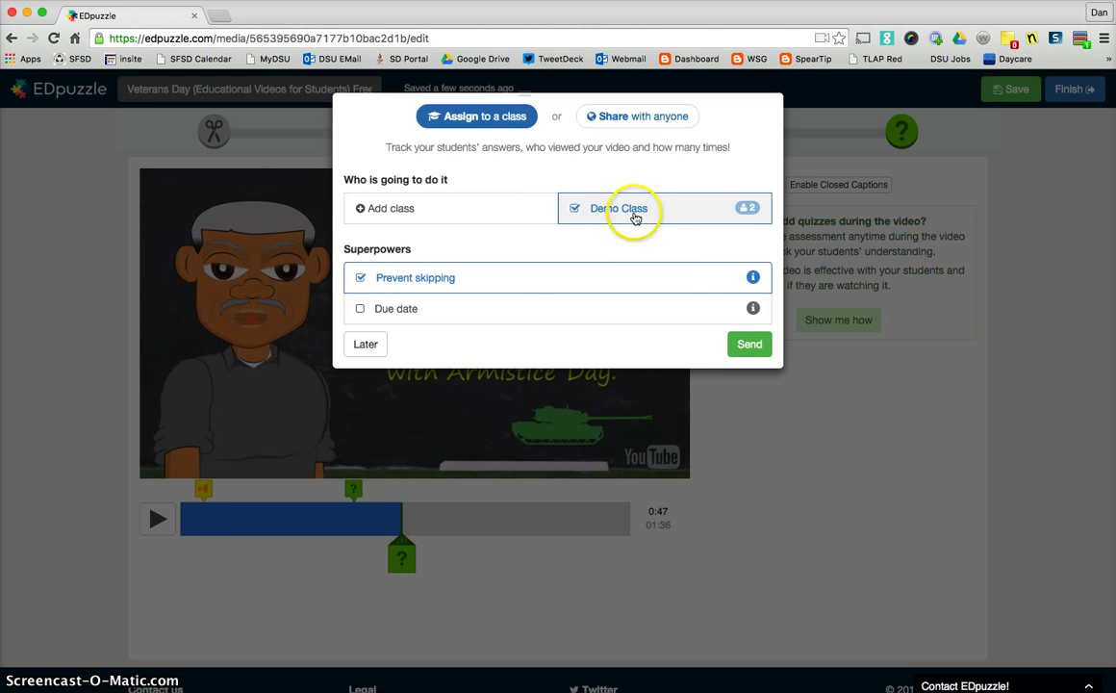
click(748, 344)
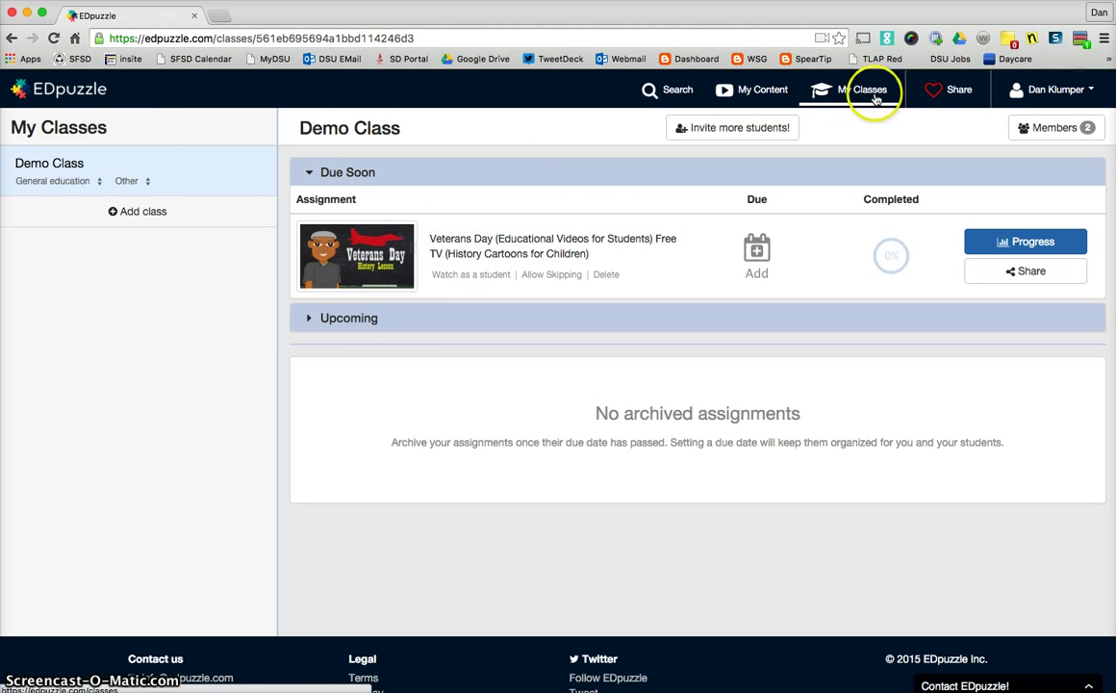
Review the Veterans Day assignment's progress by student and by question from the class list, and return to Demo Class
click(842, 101)
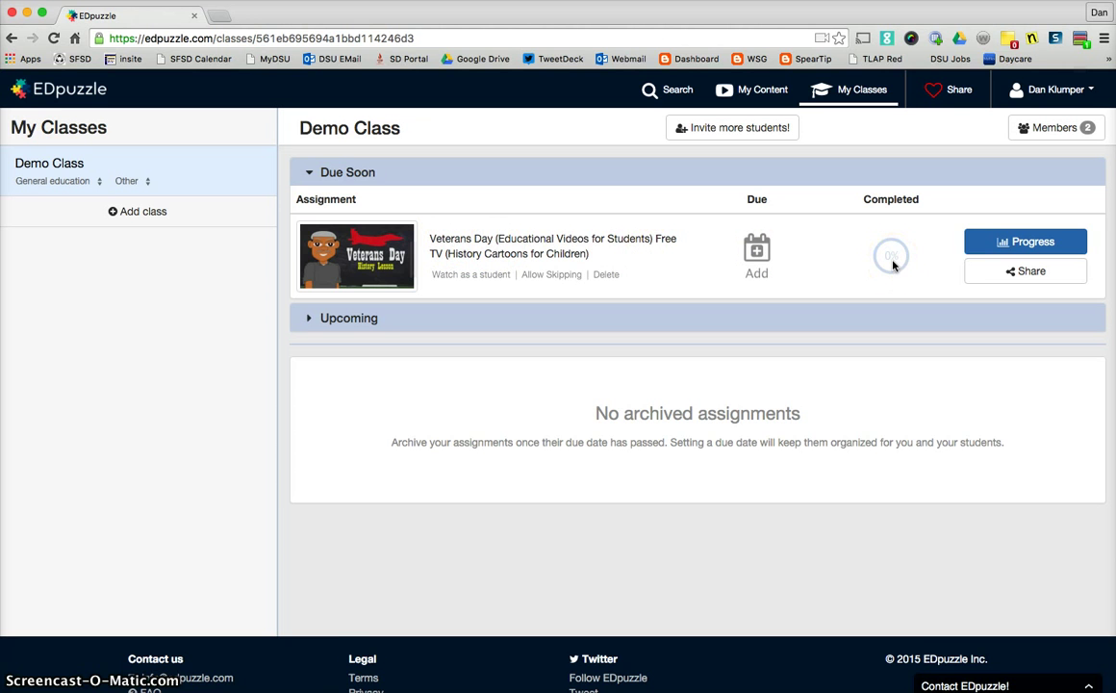
click(1014, 246)
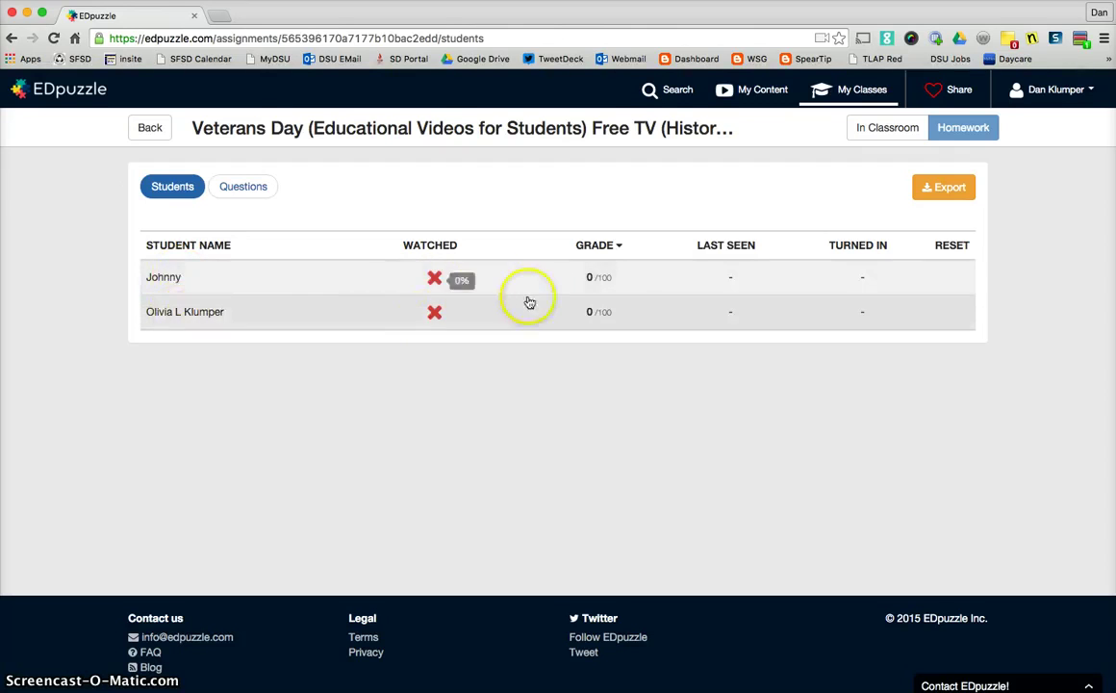
click(244, 187)
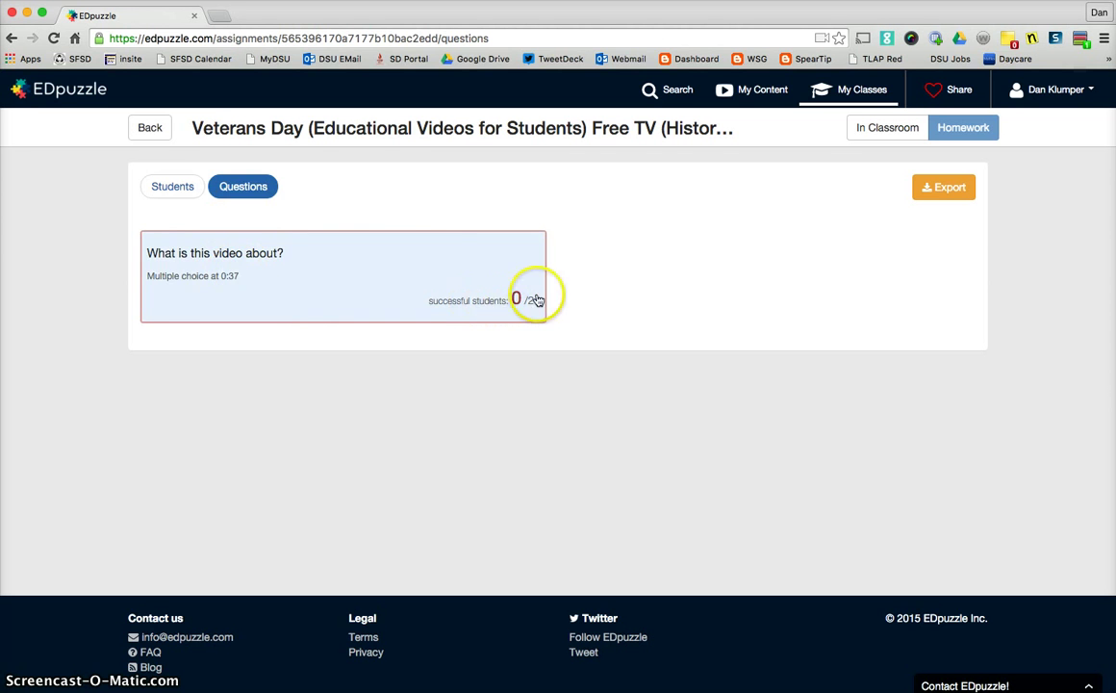
click(170, 188)
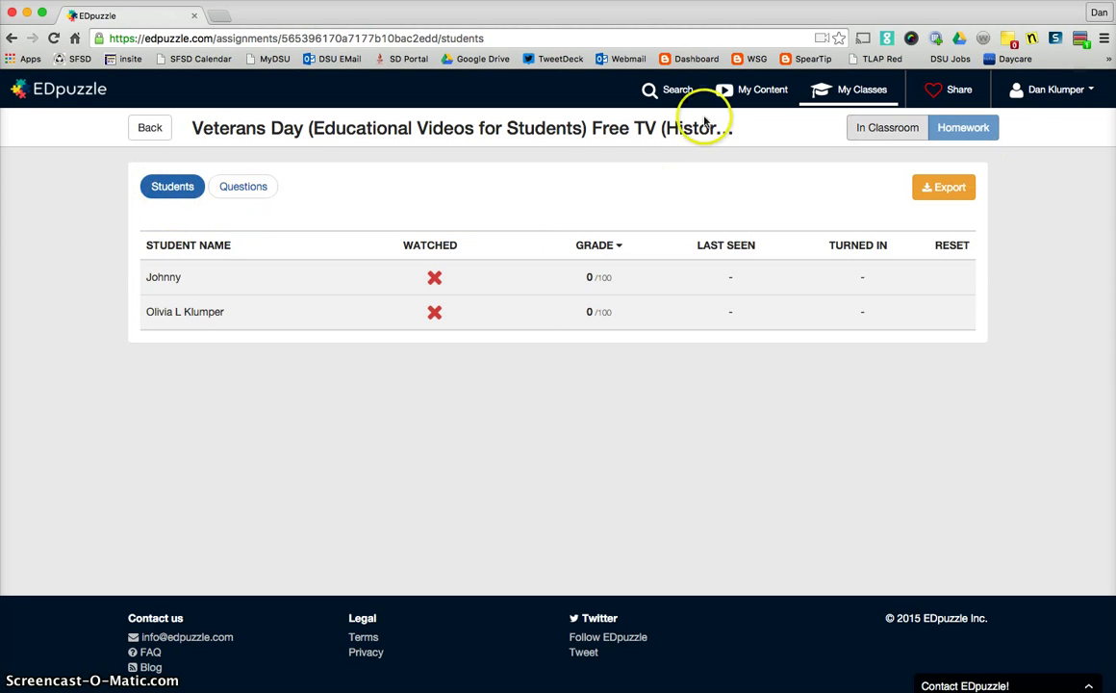
click(149, 127)
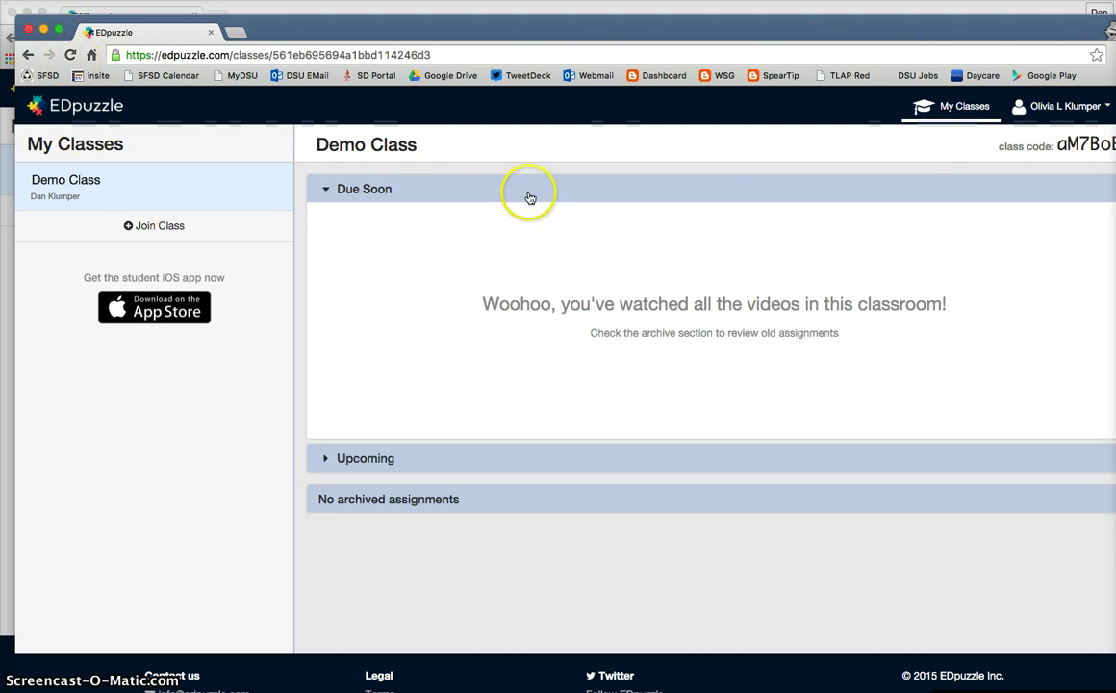
Reload Demo Class in the student account and start playing the Veterans Day assignment video
click(966, 107)
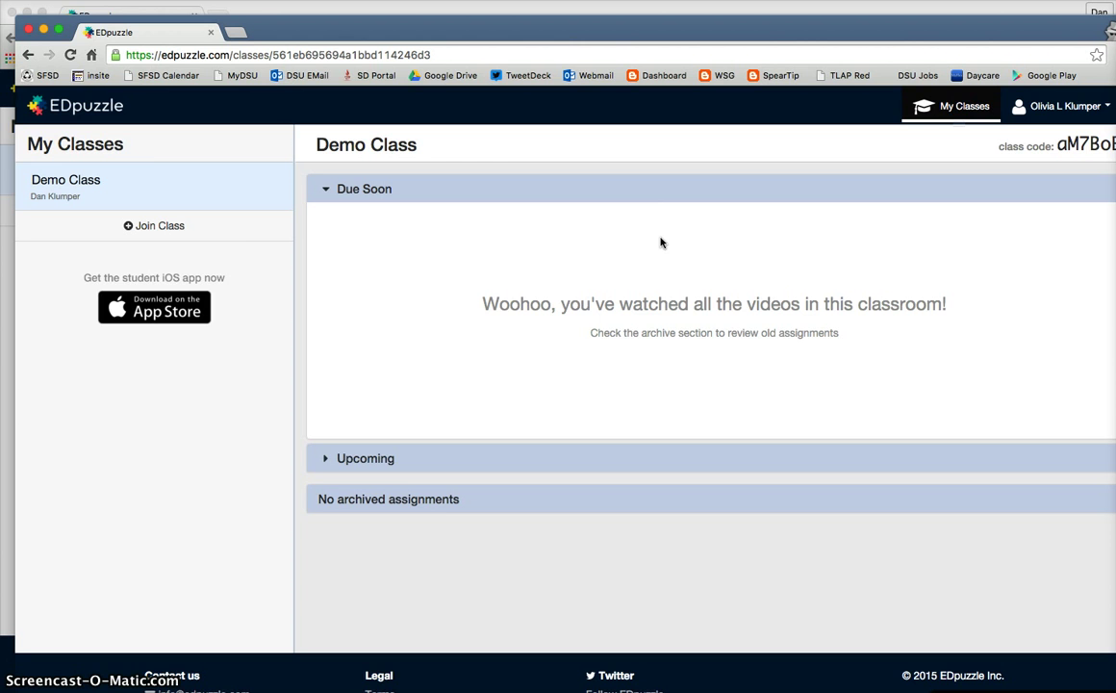
click(70, 55)
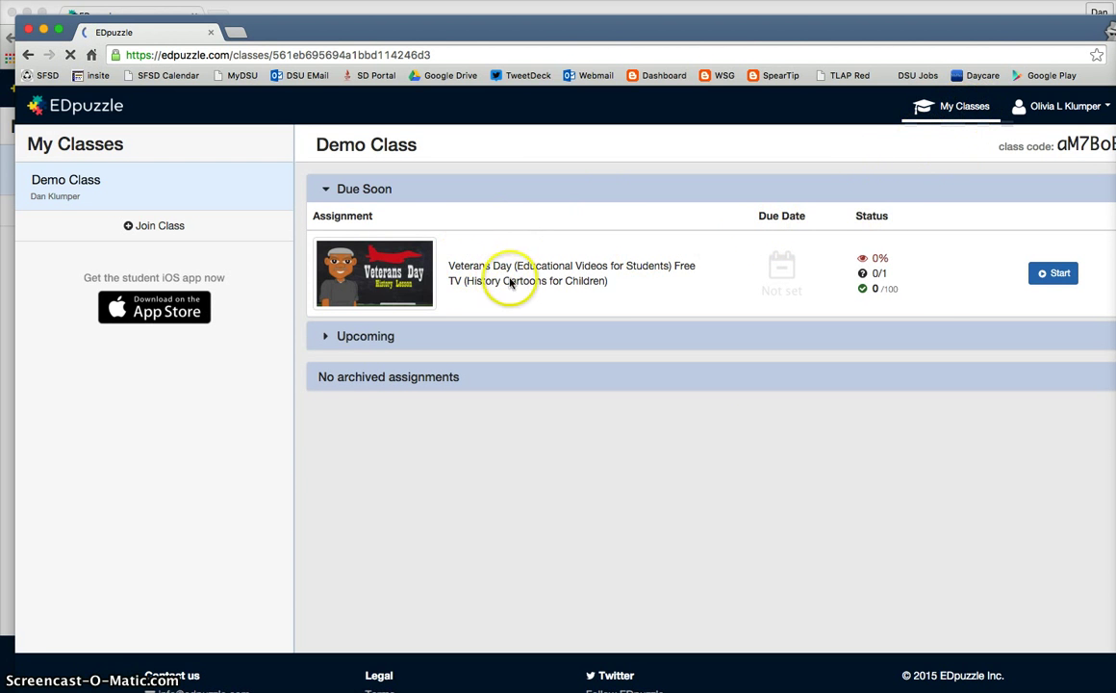
click(1056, 275)
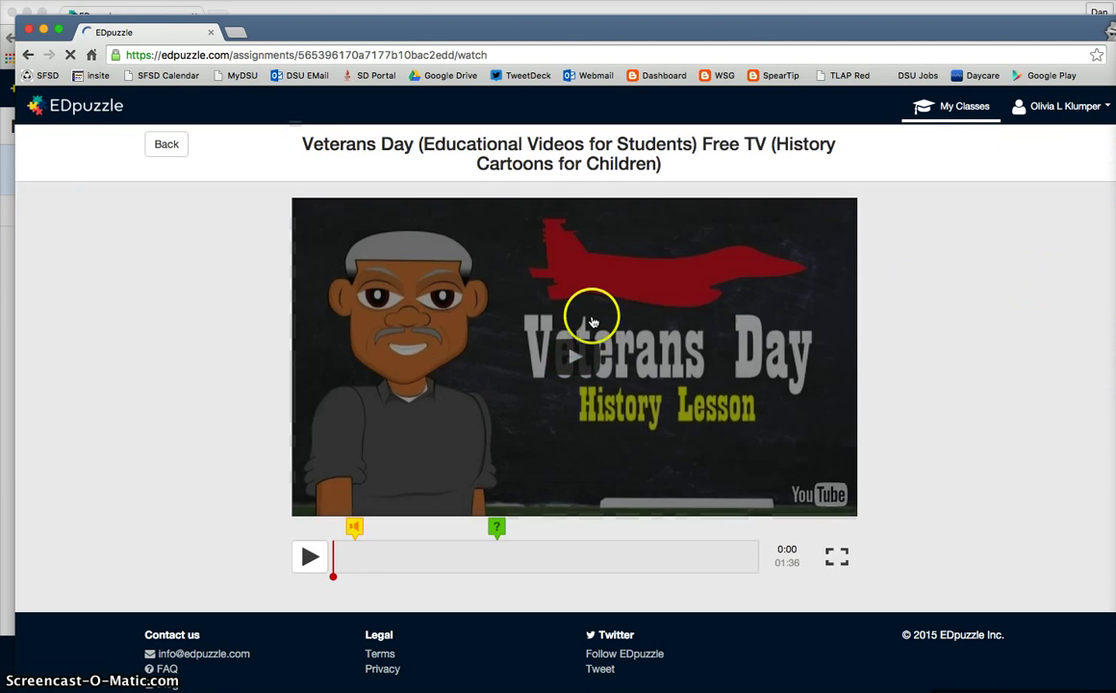
click(312, 555)
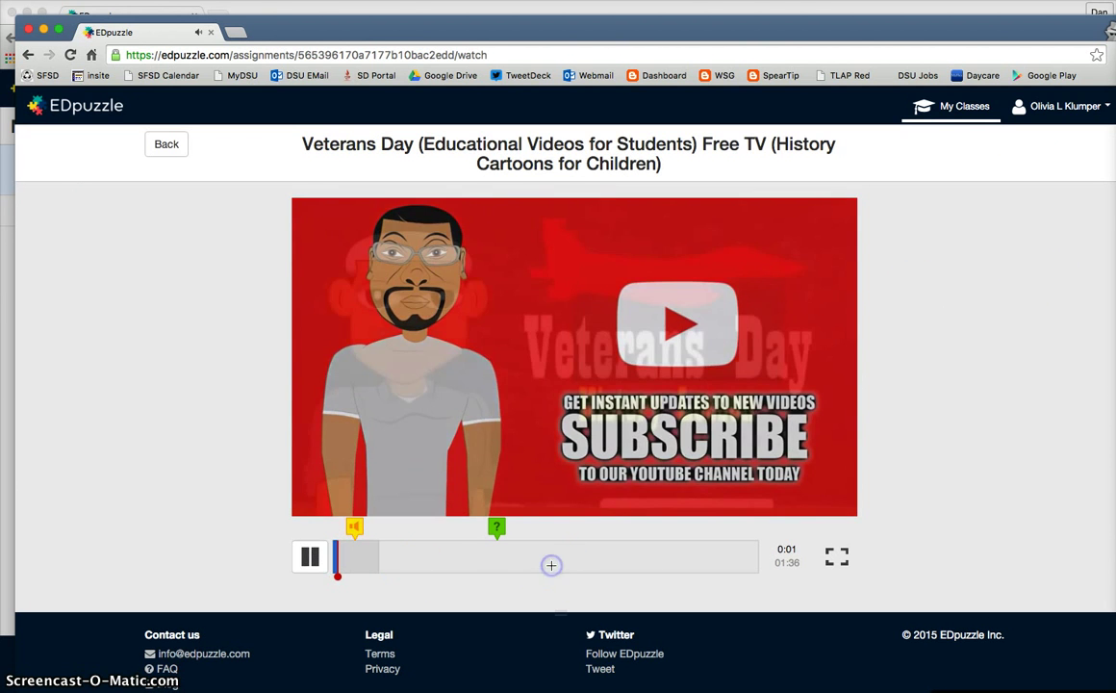
Try to skip ahead to unwatched parts of the Veterans Day video on its timeline
click(444, 555)
click(512, 563)
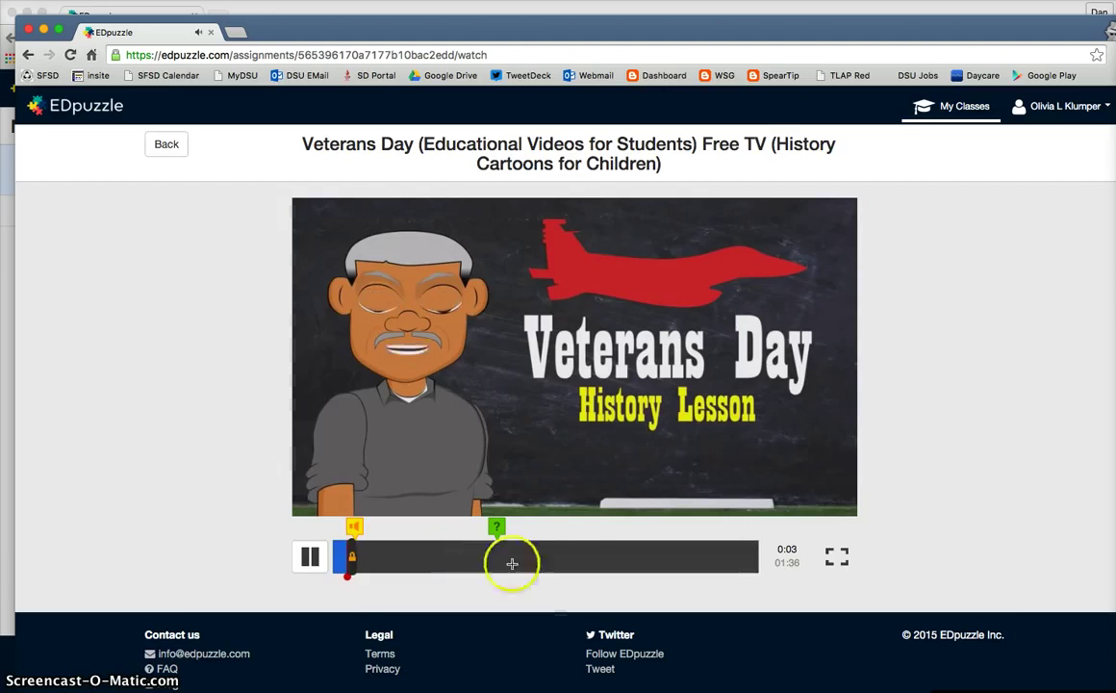
click(568, 555)
click(501, 558)
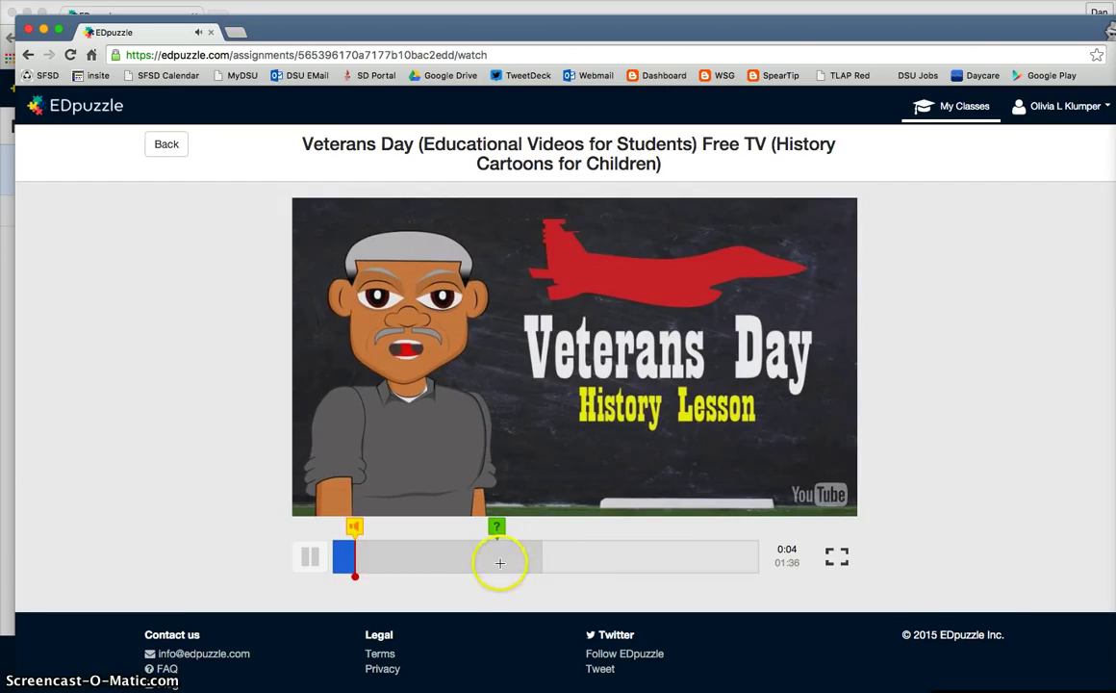
click(475, 561)
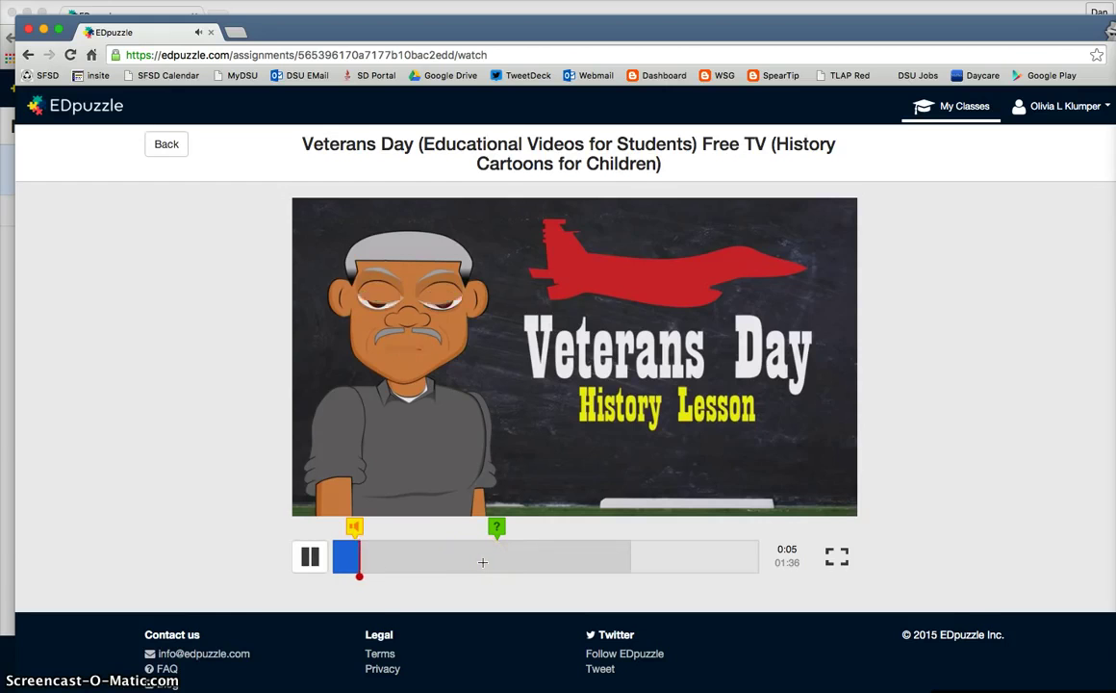
drag(482, 562, 515, 553)
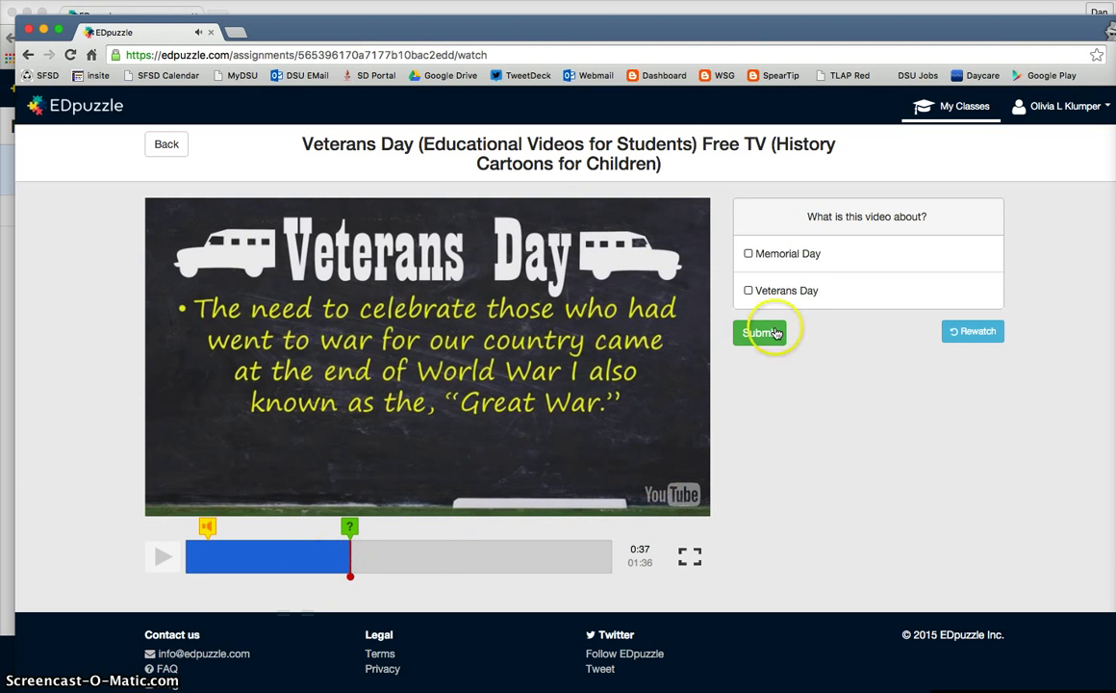
Submit Veterans Day as the answer to "What is this video about?", continue the video and pause it
click(748, 291)
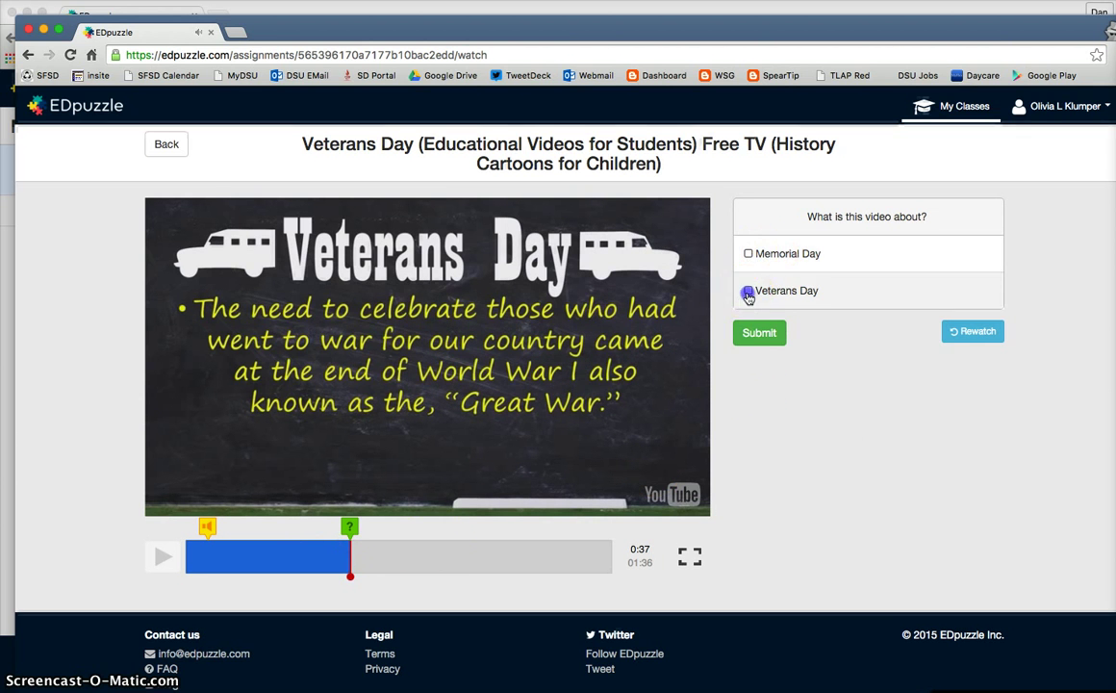
click(758, 337)
click(780, 335)
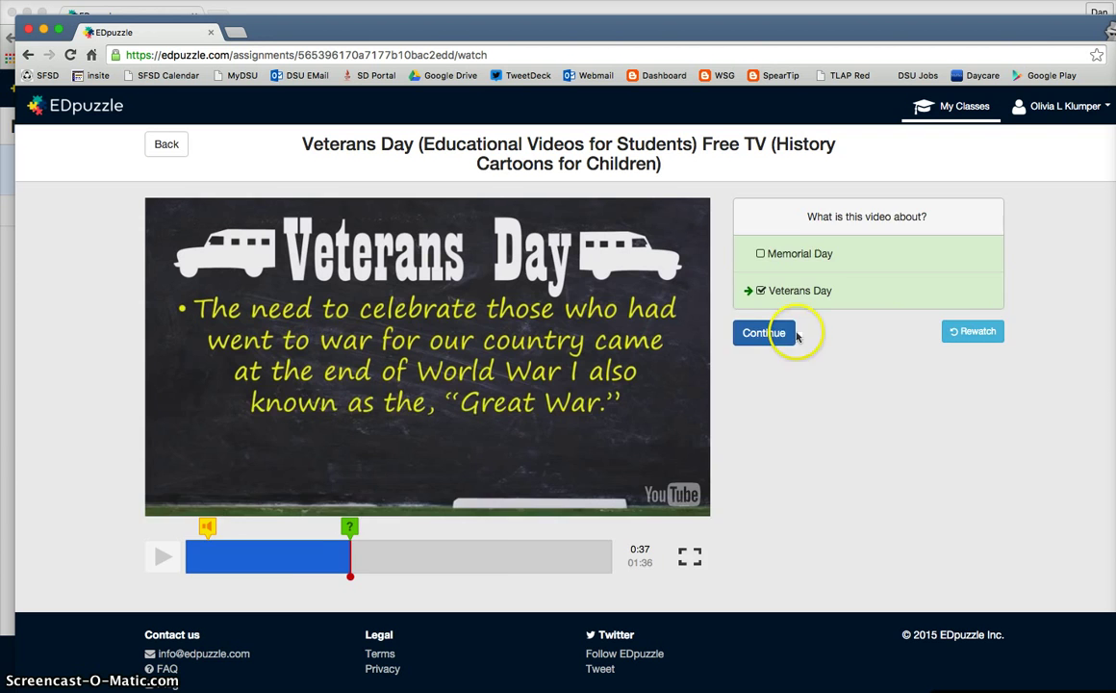
click(309, 555)
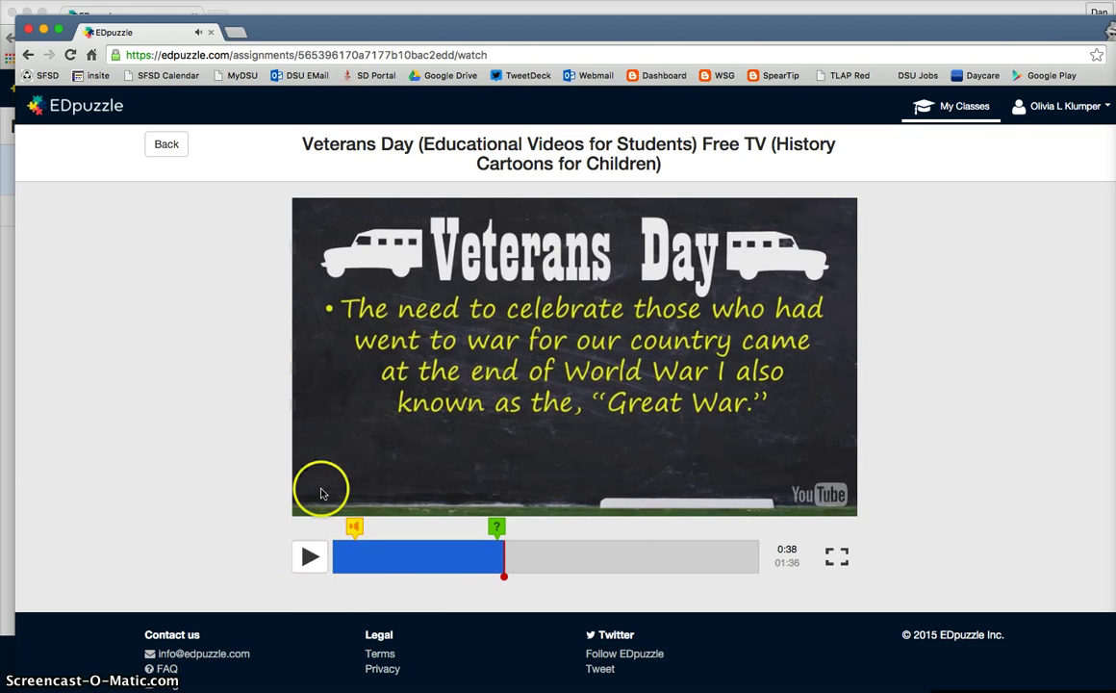
Switch to the teacher account and review the responding student's Veterans Day progress and question conversation, returning to the student list
click(245, 8)
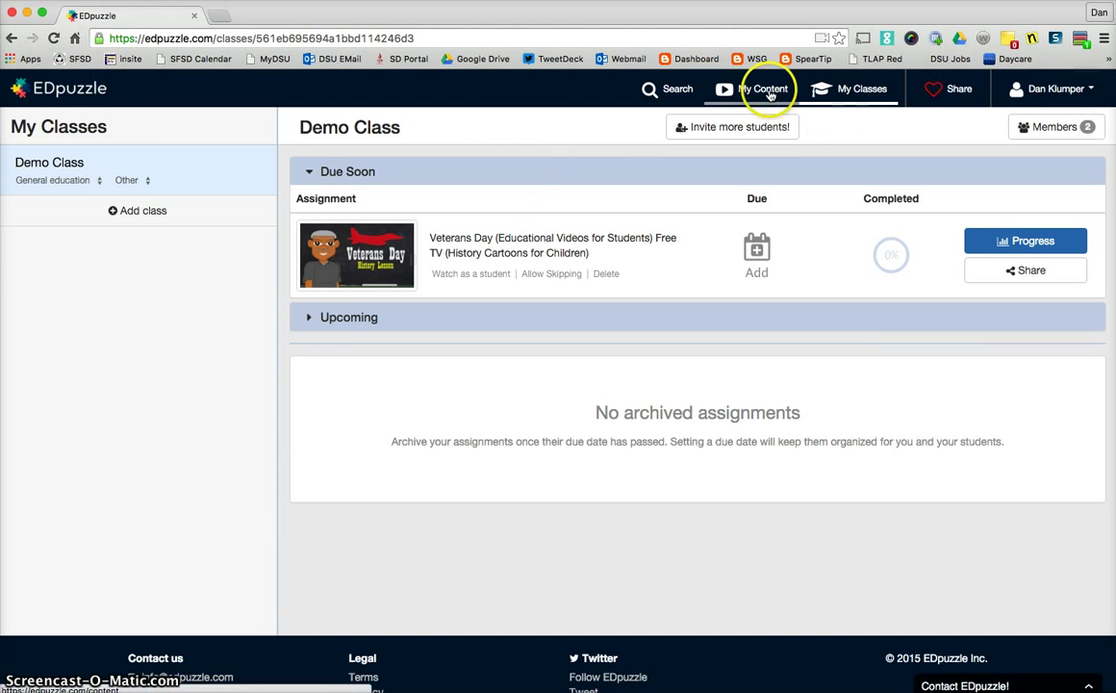
click(1001, 240)
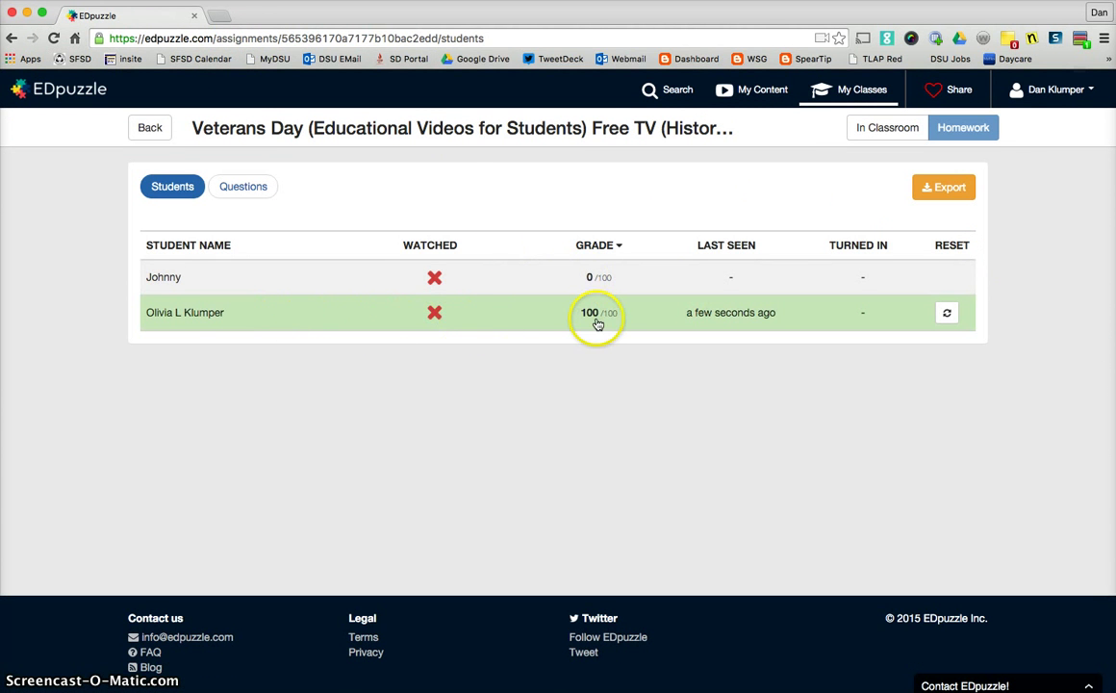
mouse_move(432, 320)
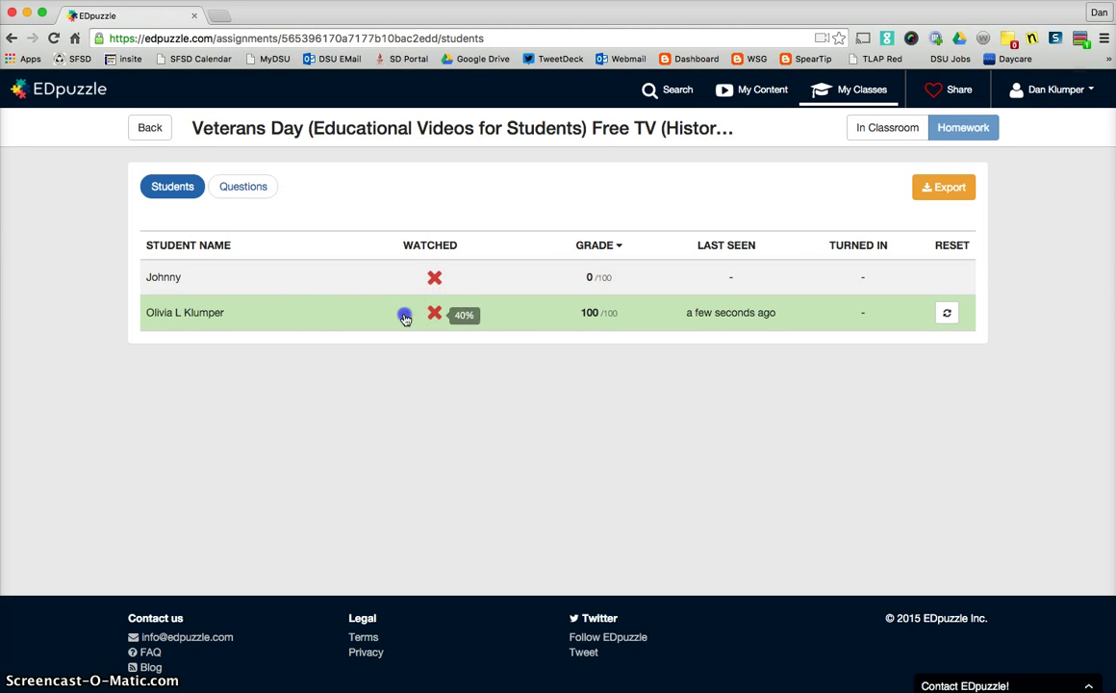
click(403, 315)
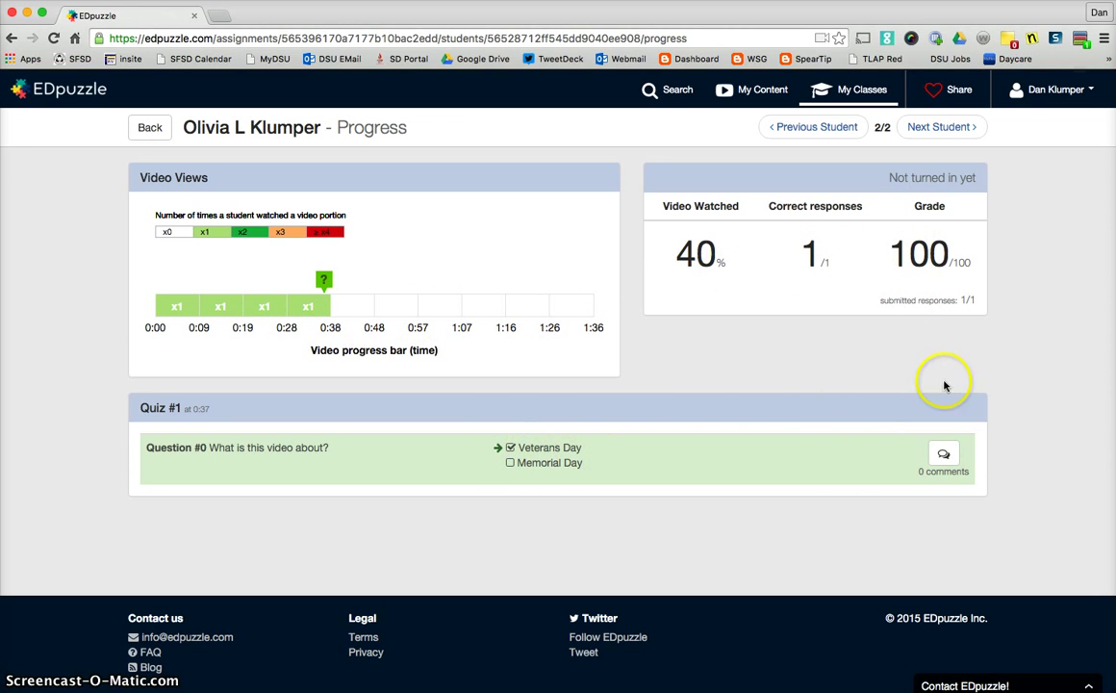
click(951, 462)
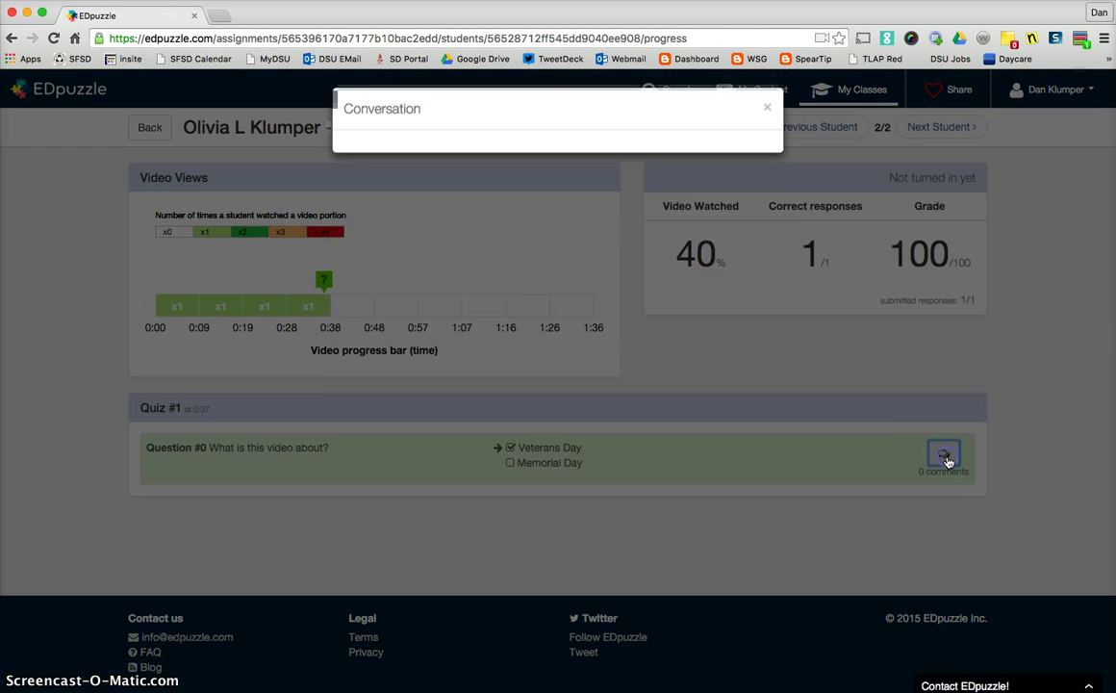
click(767, 113)
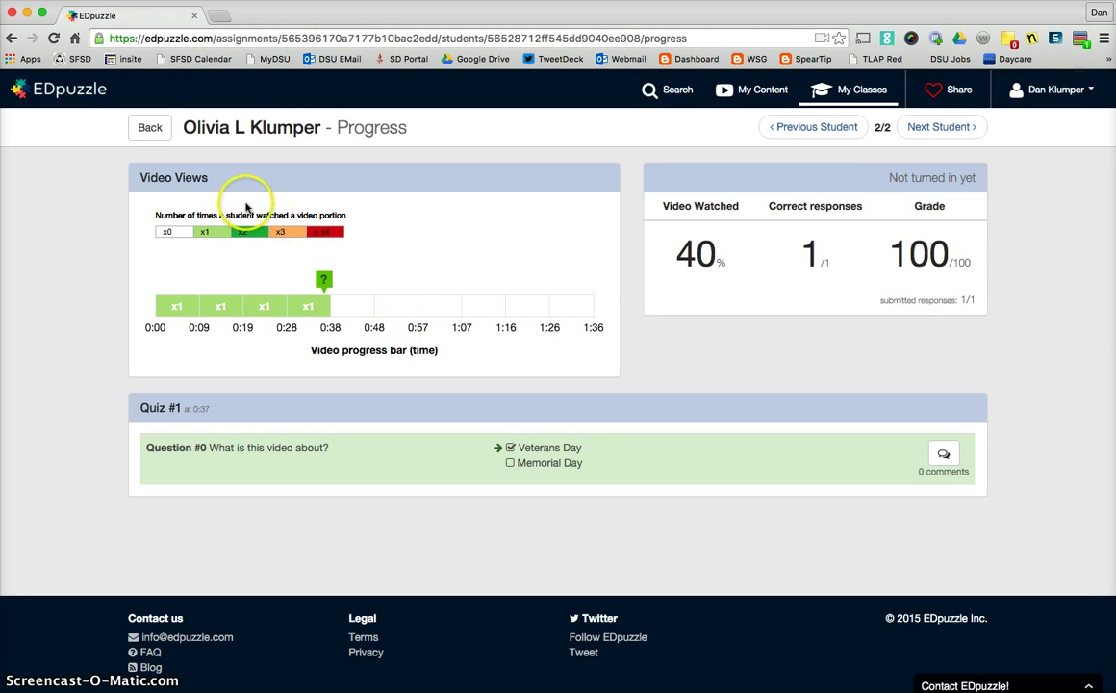
click(154, 127)
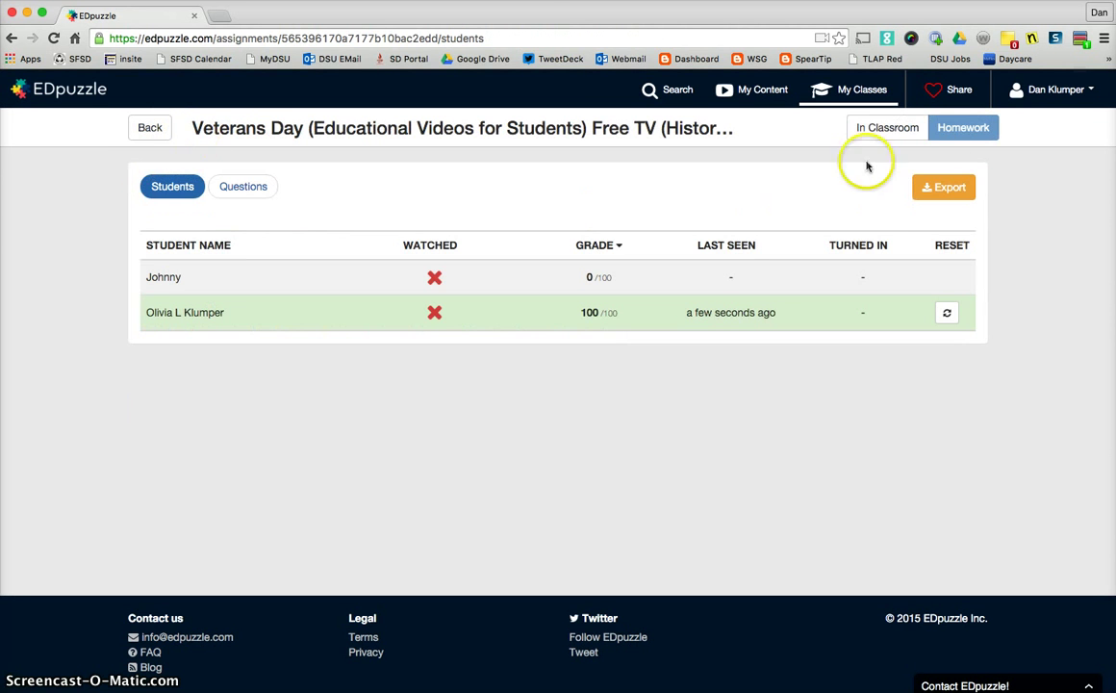
Create a students project with subject "Ancient Egypt", goal "Learn about the Nile River" and instructions "Find a video that explains the Nile river."
click(755, 93)
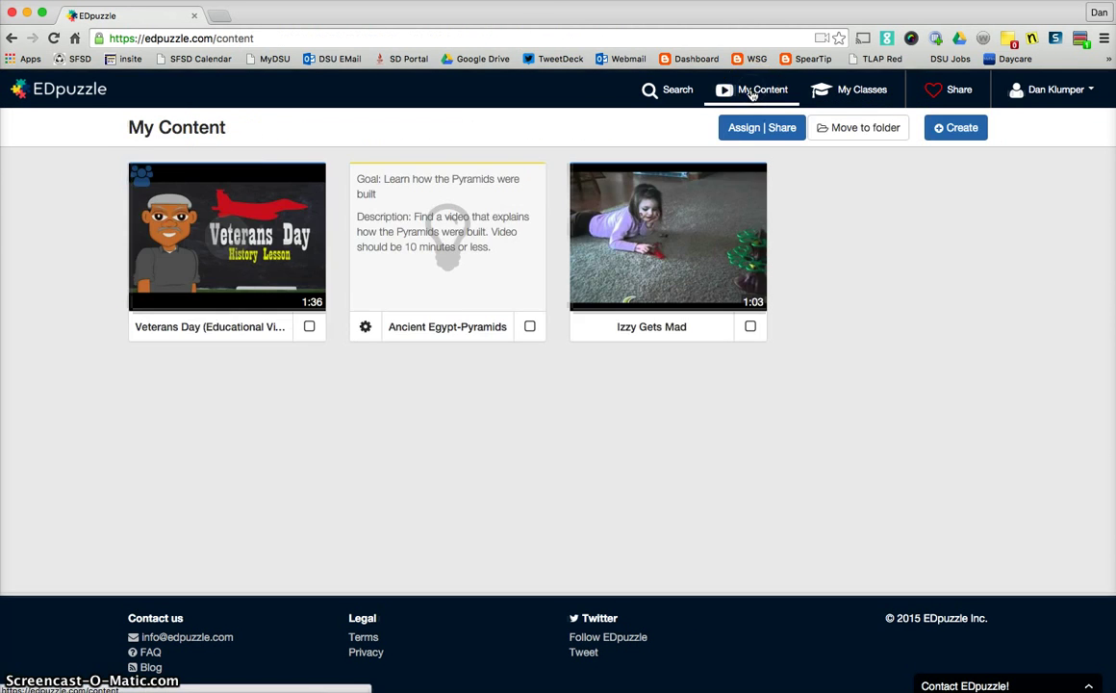
click(971, 131)
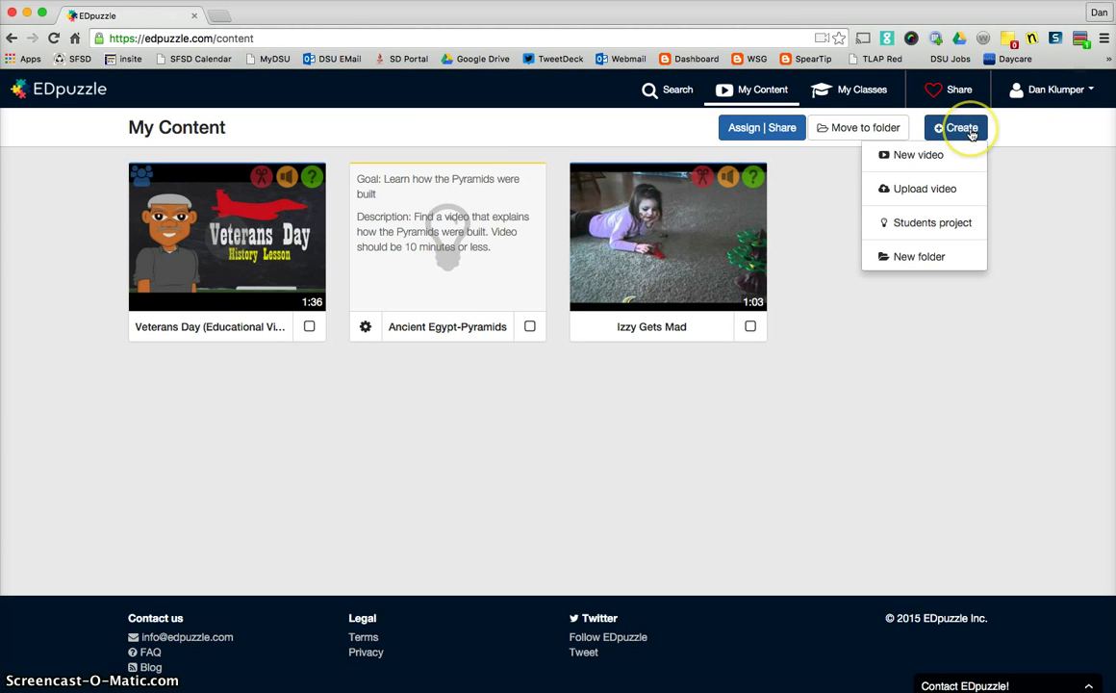
click(955, 221)
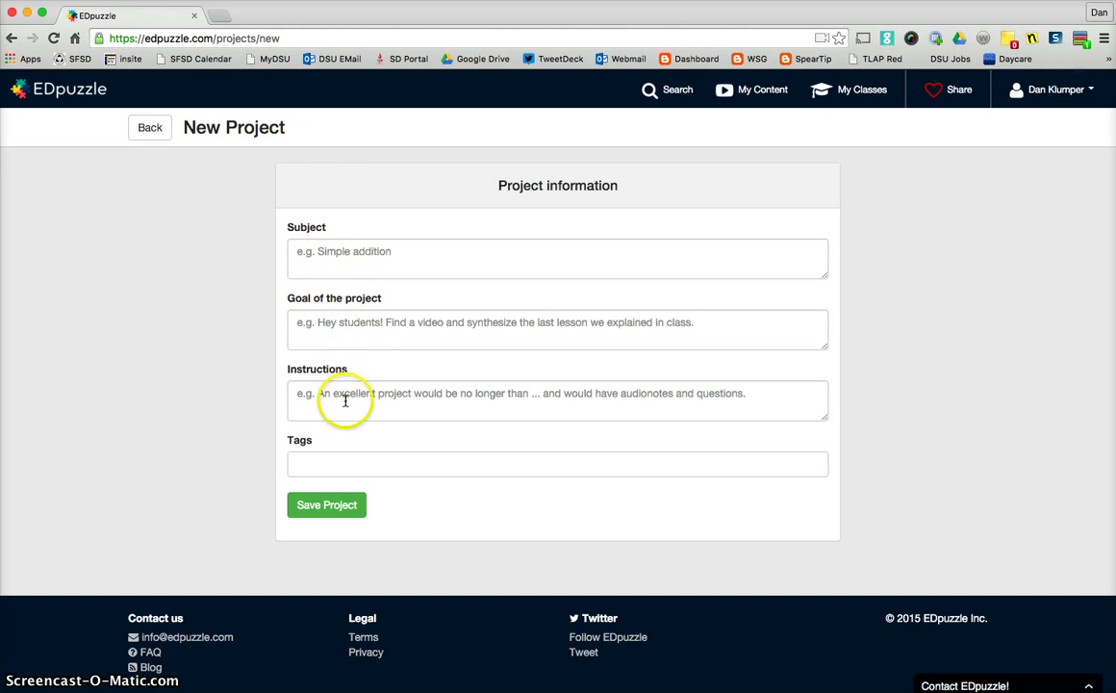
click(338, 260)
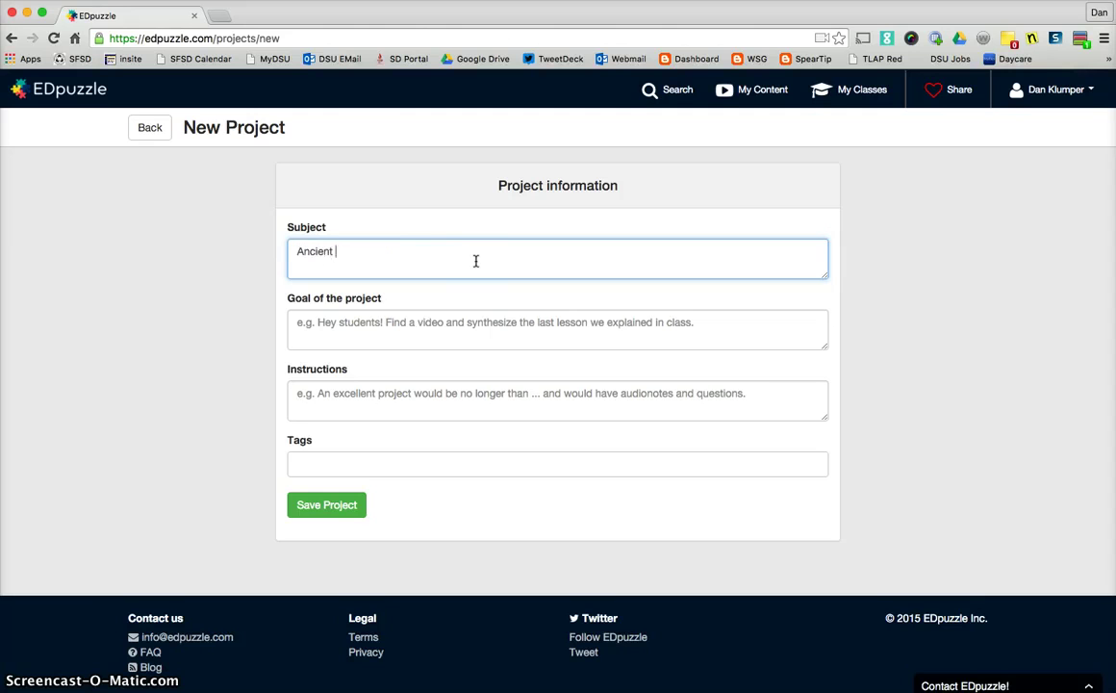
text(Ancient Egypt)
key(Tab)
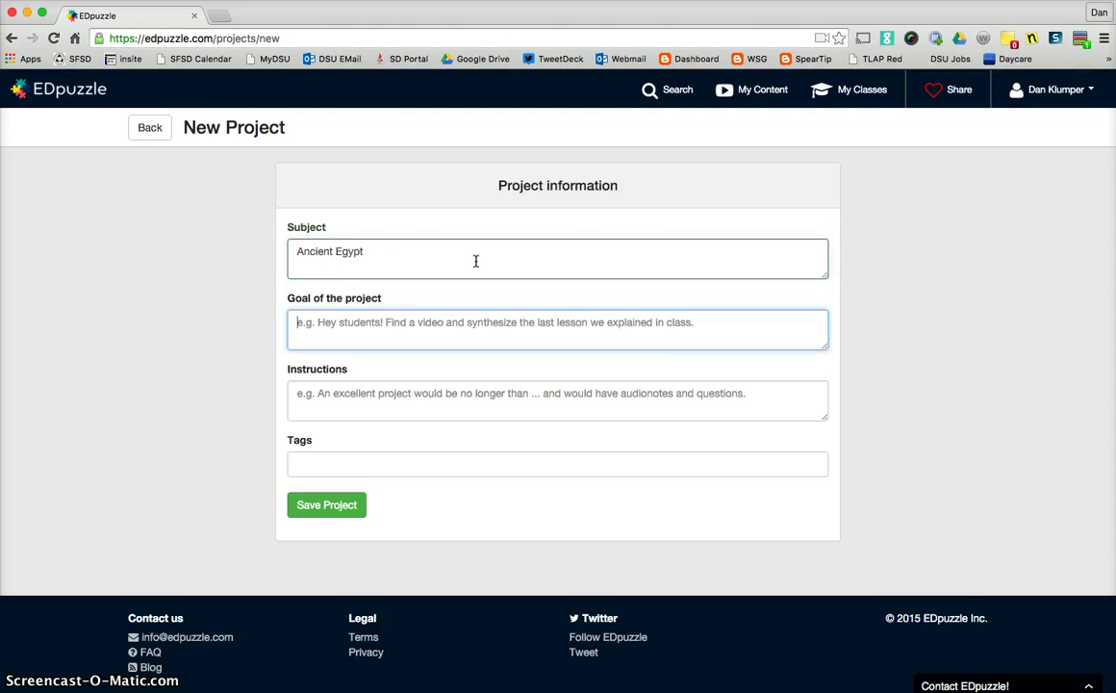
text(L)
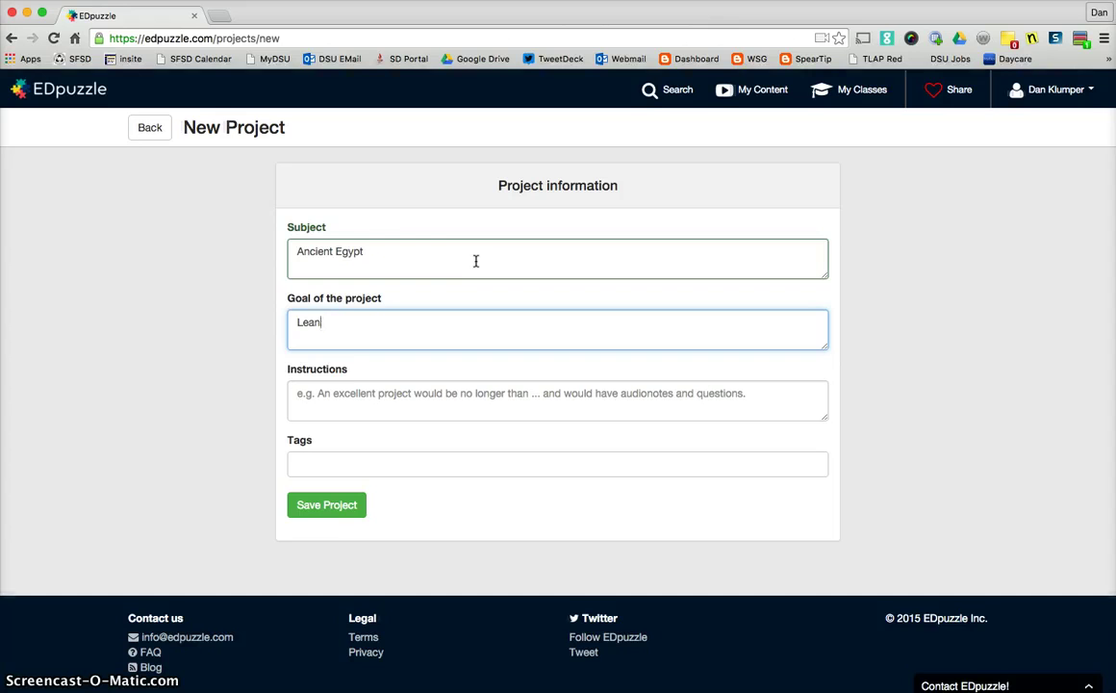
text(earn about the Nile River)
key(Tab)
text(F)
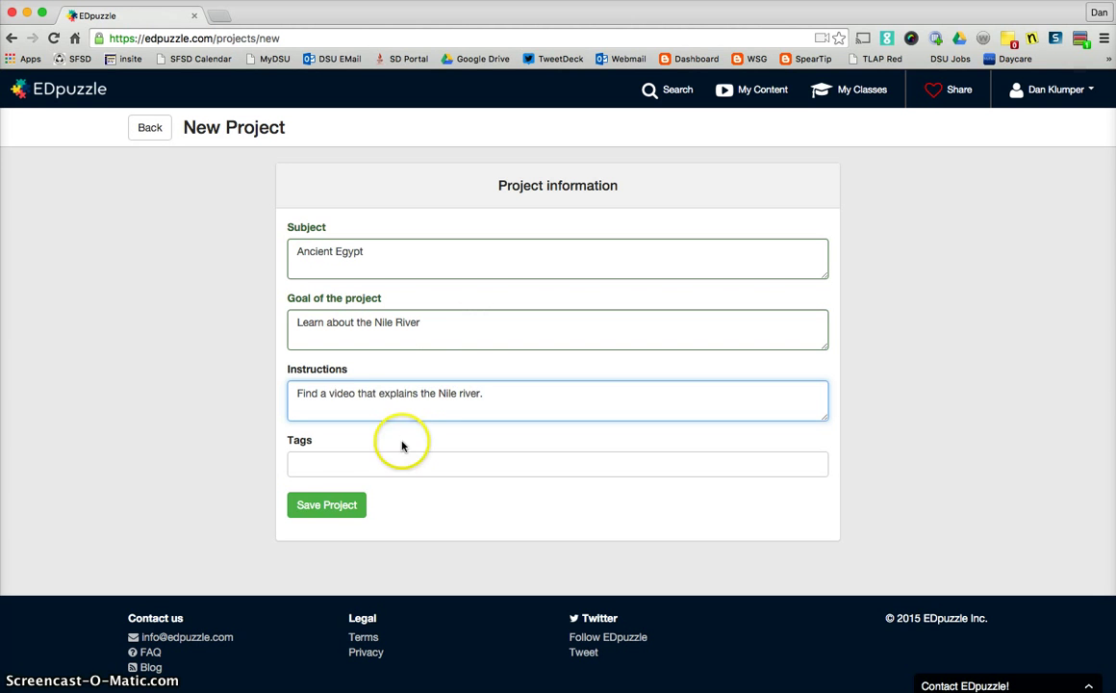
Save the project and send it to Demo Class with a due date of Thu Nov 26, 2015
click(333, 505)
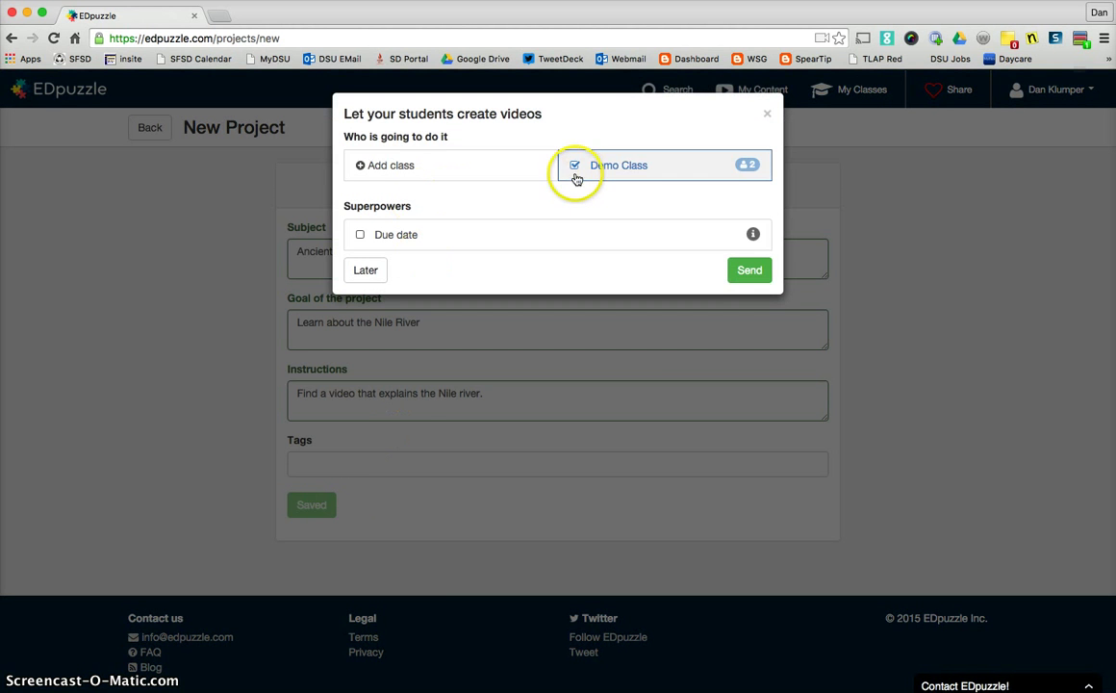
click(360, 234)
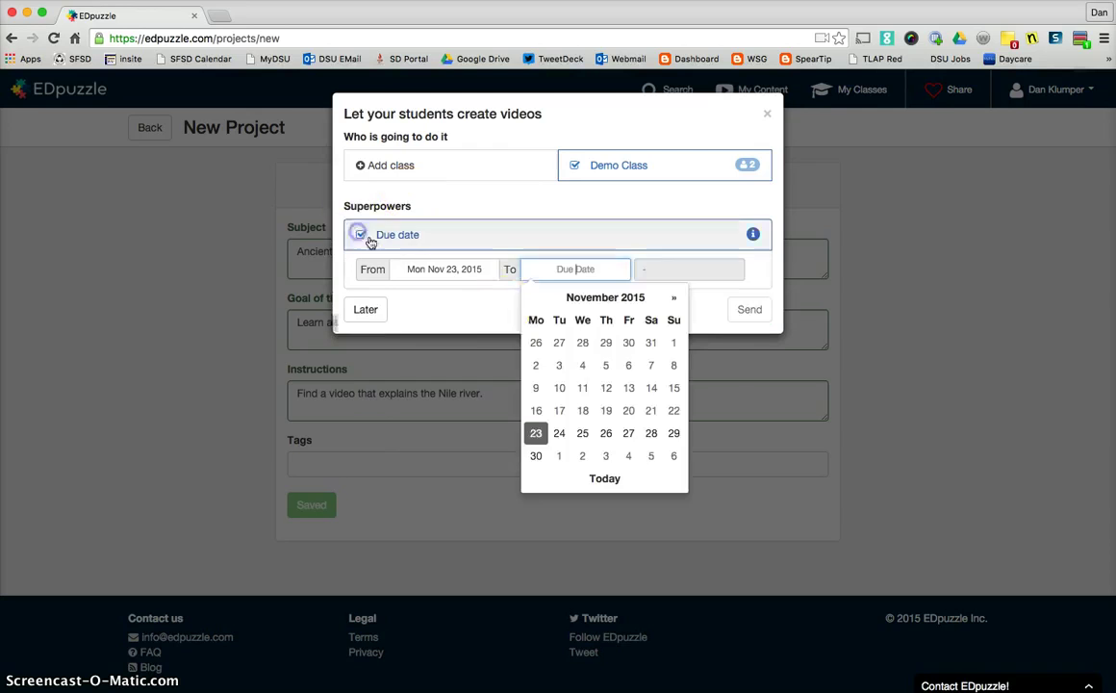
click(606, 434)
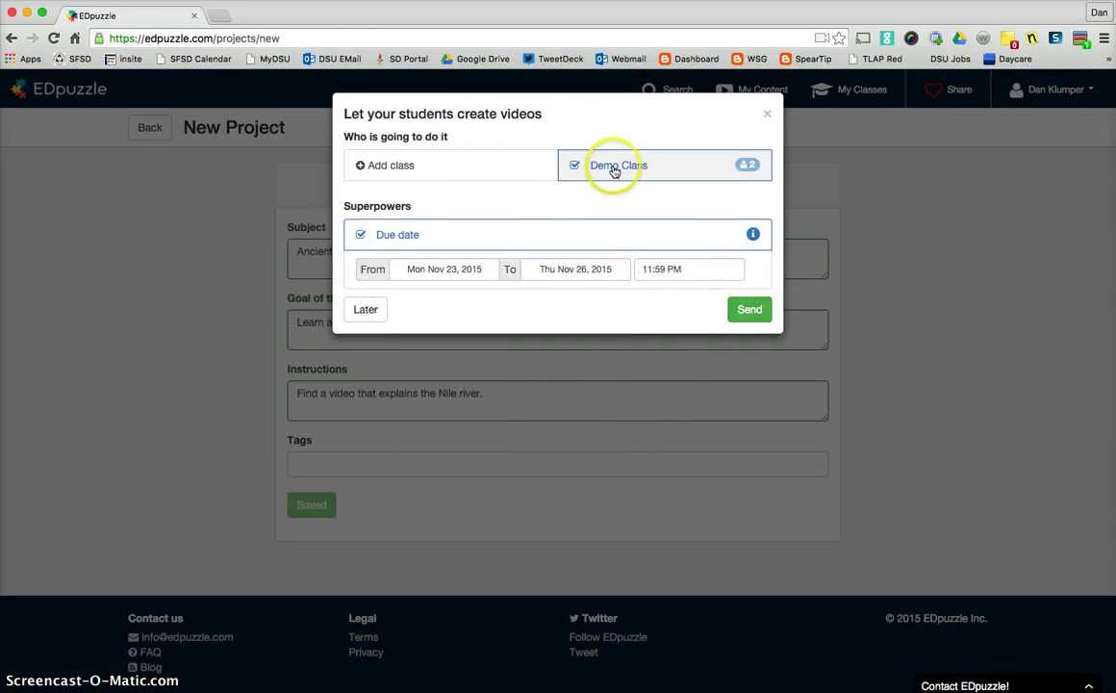
click(750, 309)
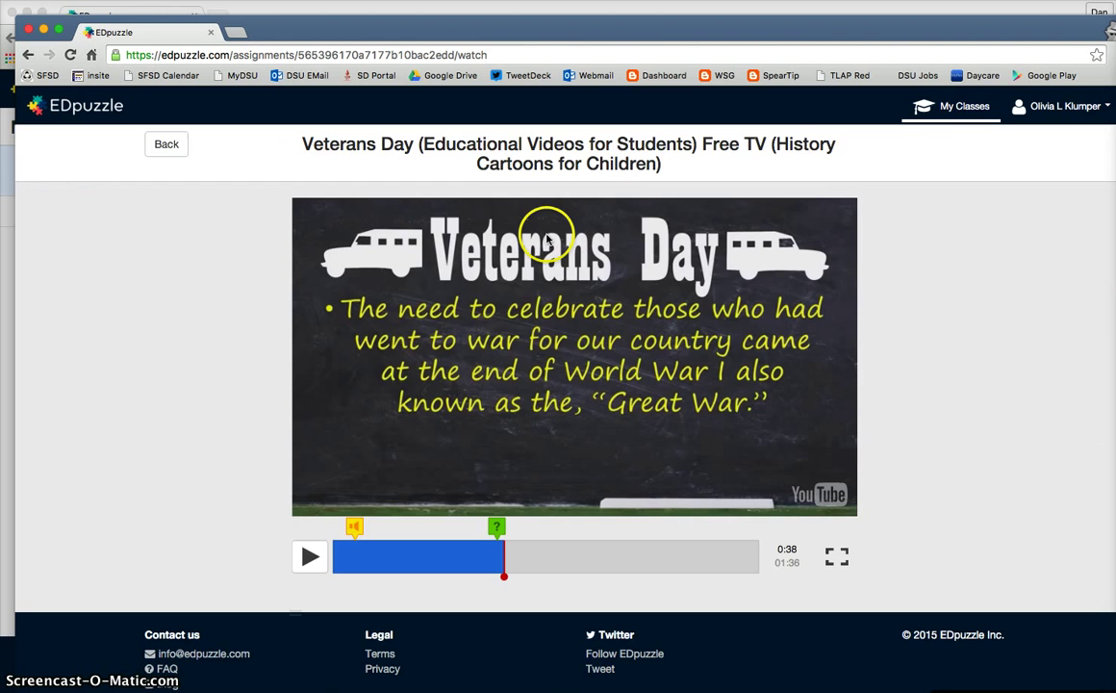
Switch to the student account and start the Ancient Egypt project from Demo Class
click(955, 107)
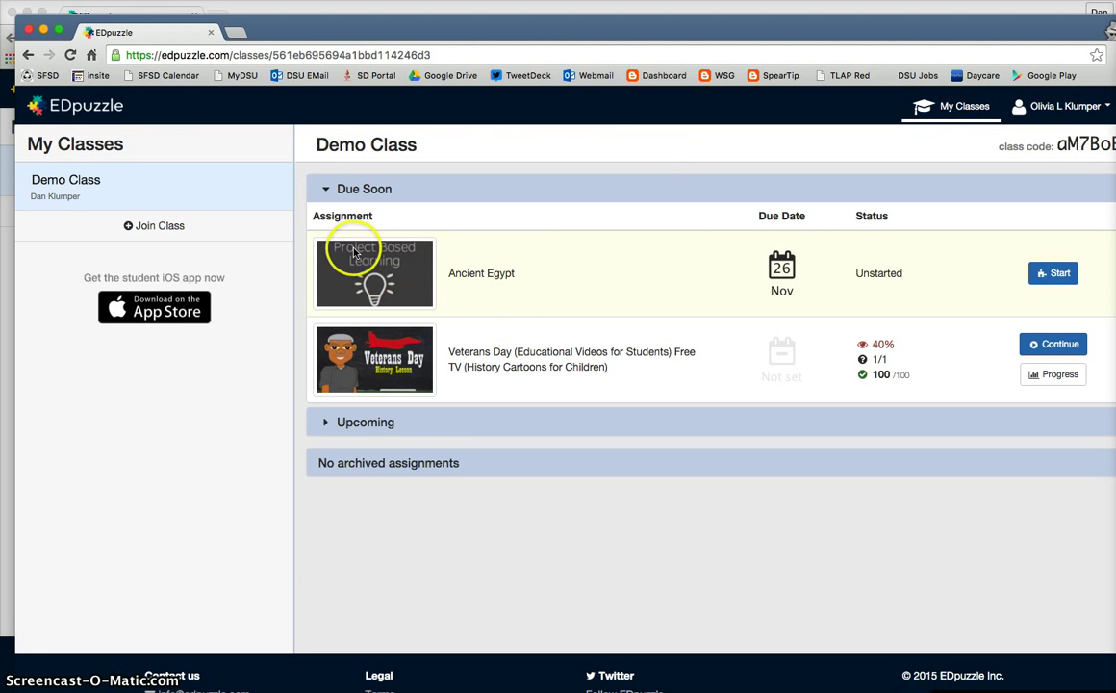
click(1052, 274)
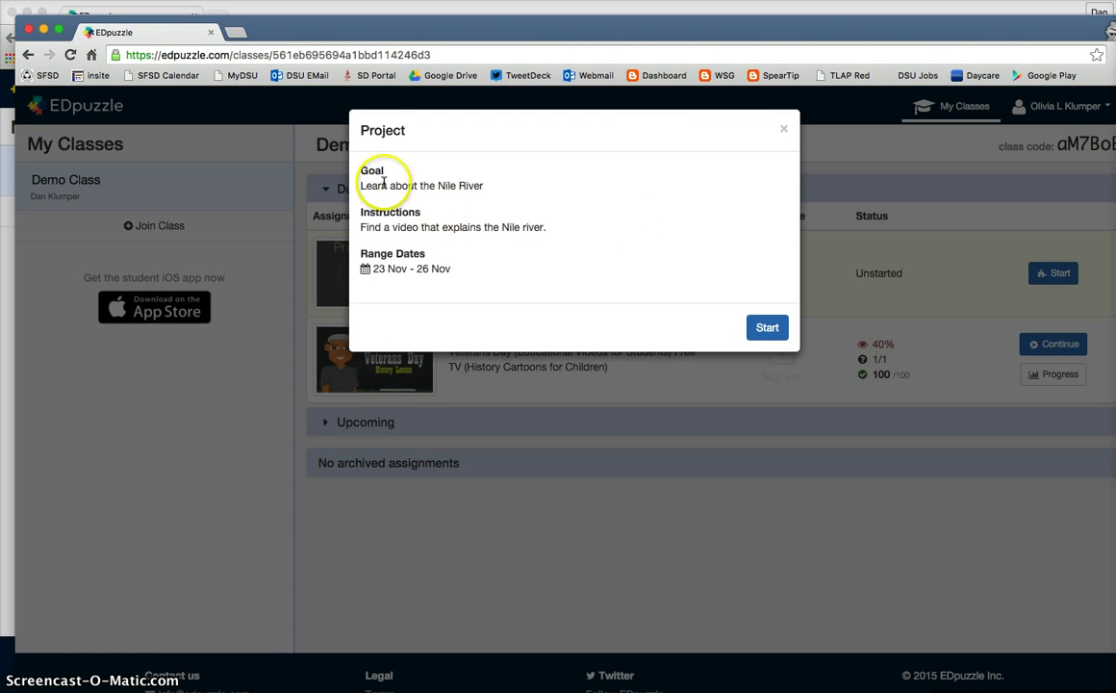
click(768, 329)
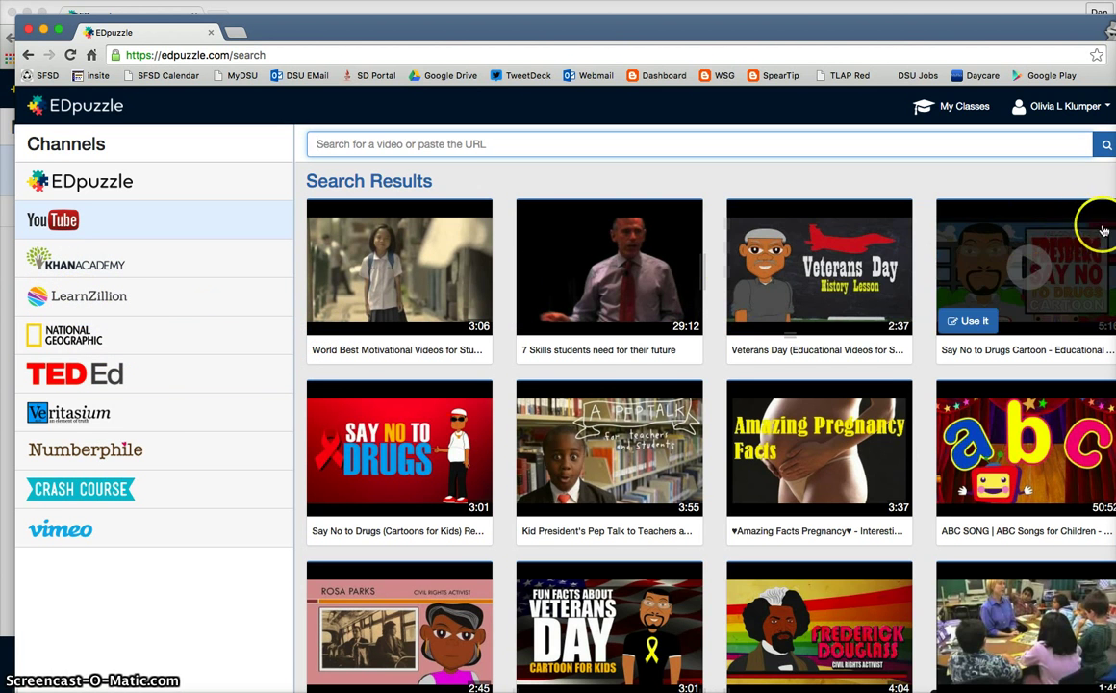
Return to the teacher account, review the Ancient Egypt project's student submissions and go back to Demo Class
click(783, 10)
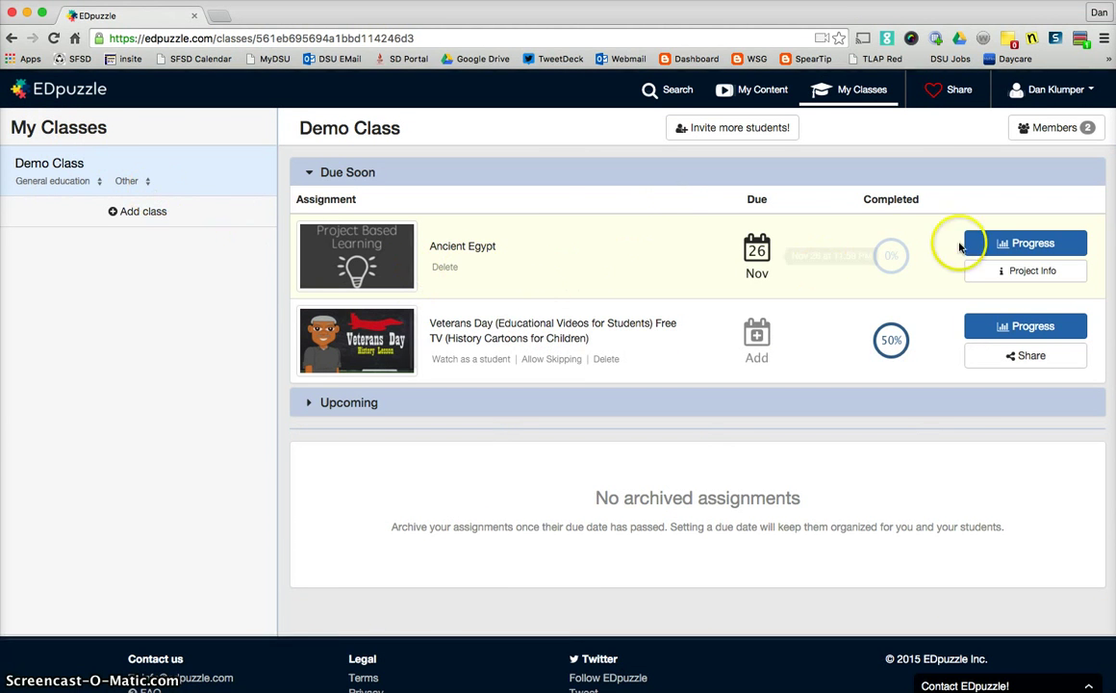
click(997, 248)
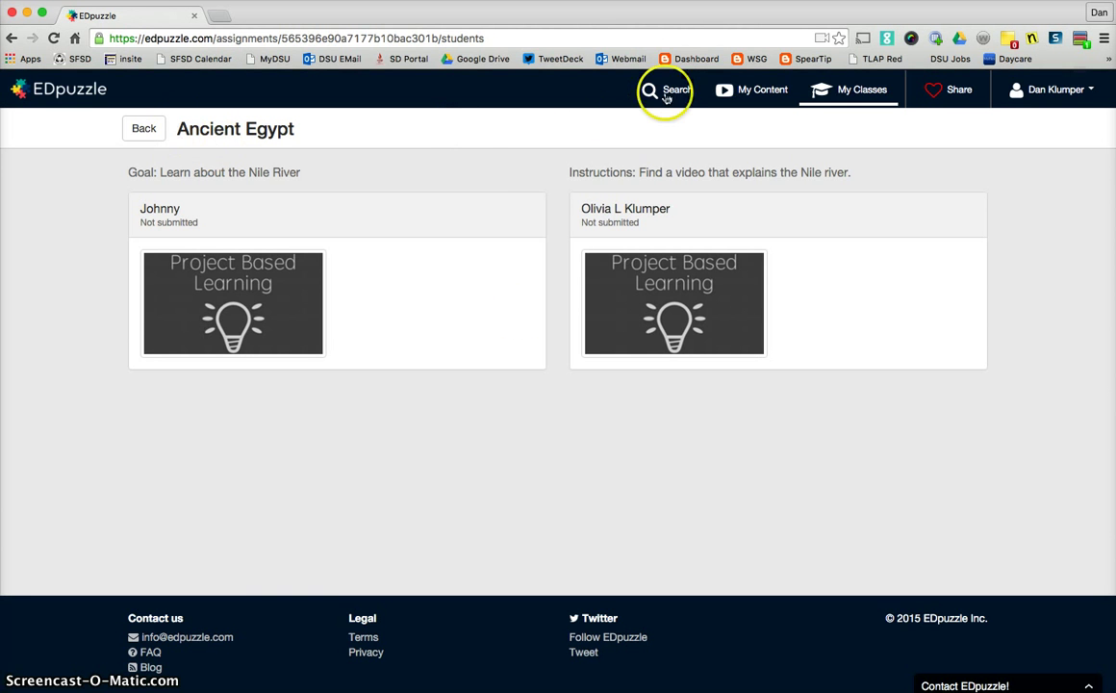
click(62, 90)
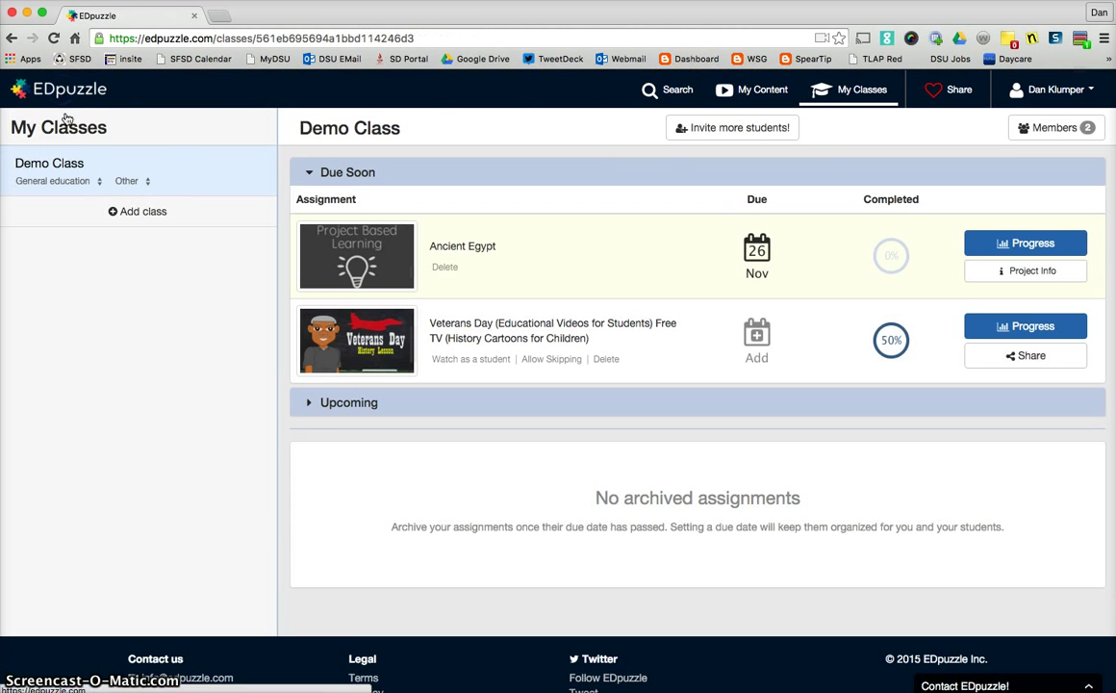